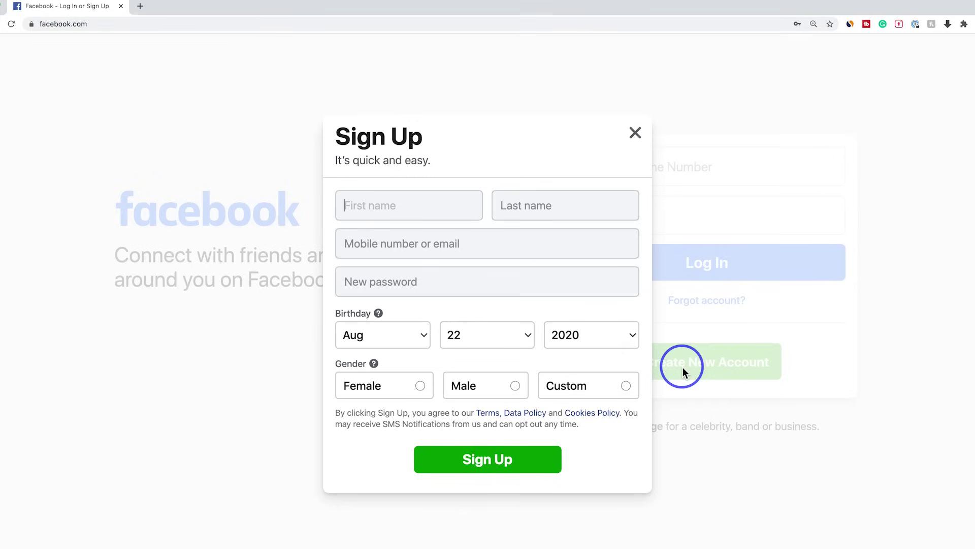
Step: Open the explanation for the birthday field on the sign-up form
click(378, 316)
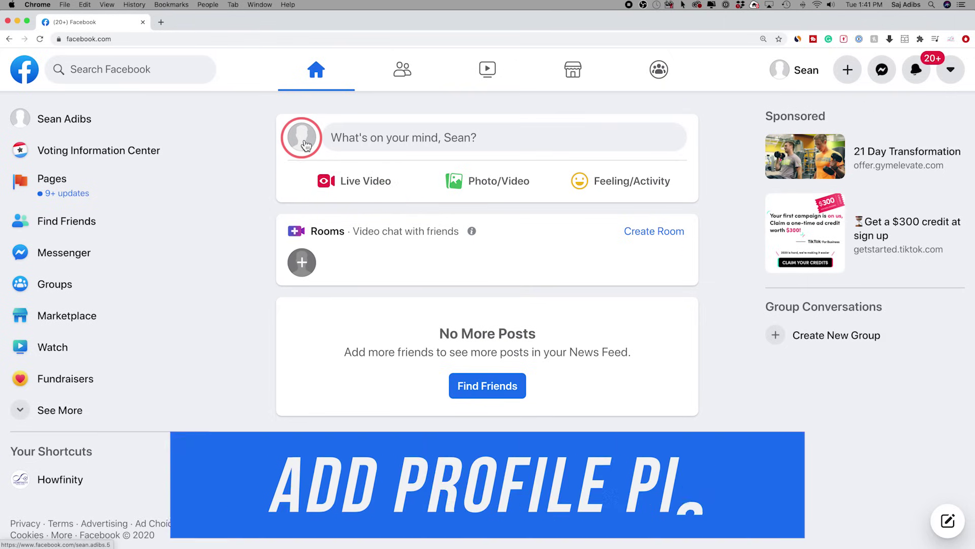
Step: Upload the photo of an open hand over water as the profile picture and save it
click(306, 146)
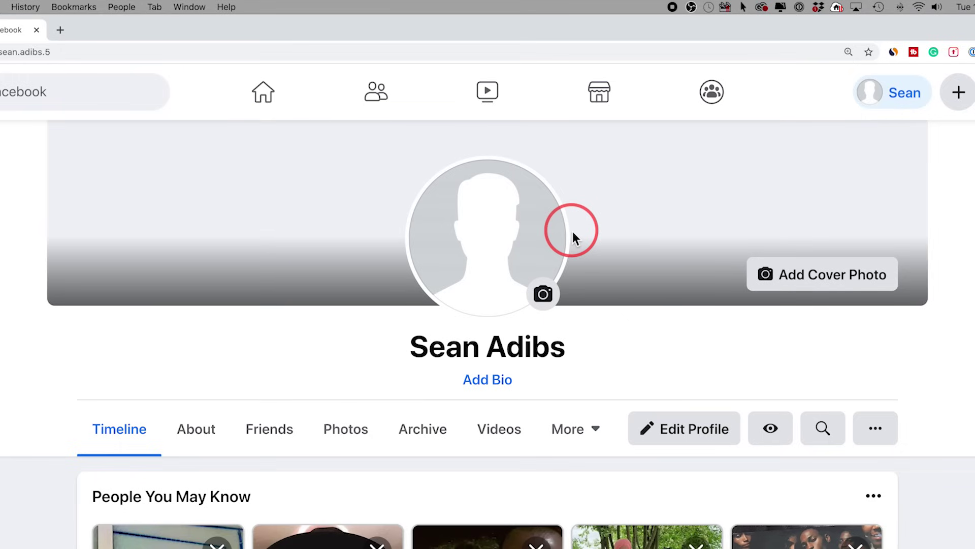
click(546, 294)
click(360, 430)
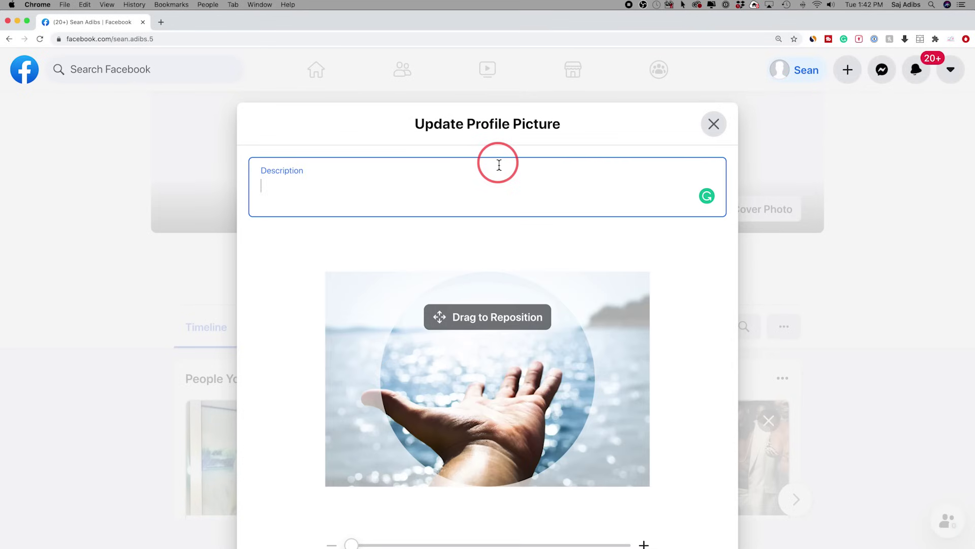
drag(498, 381, 480, 381)
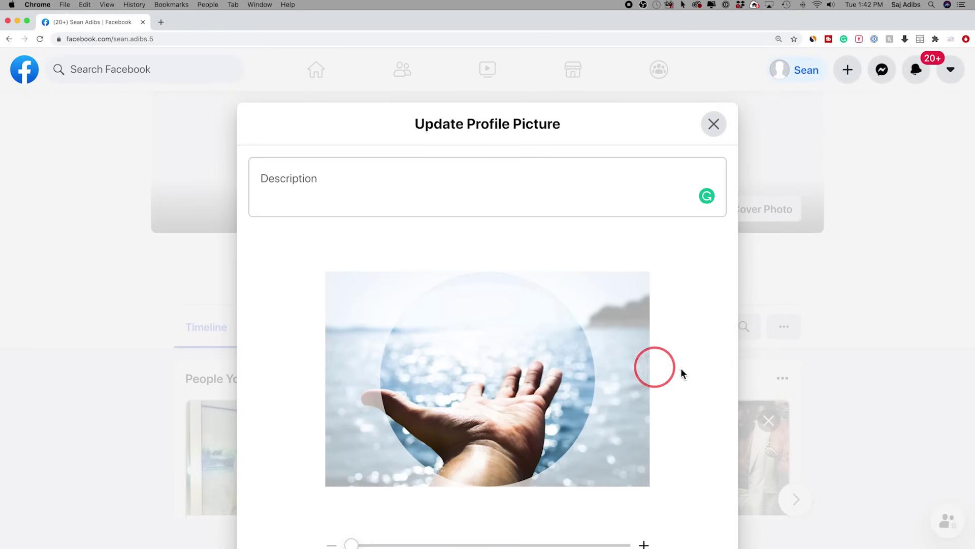
scroll(667, 373, down, 3)
scroll(623, 438, down, 2)
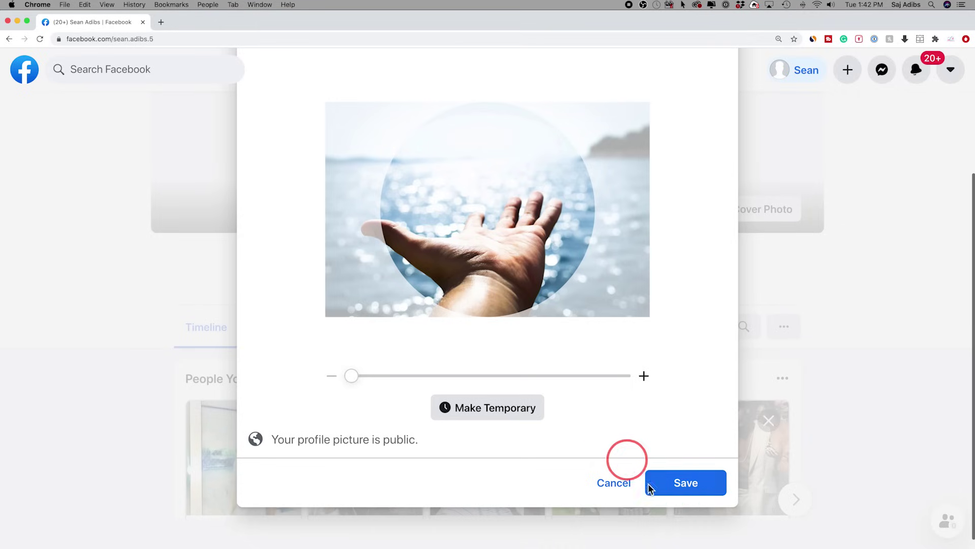
click(687, 490)
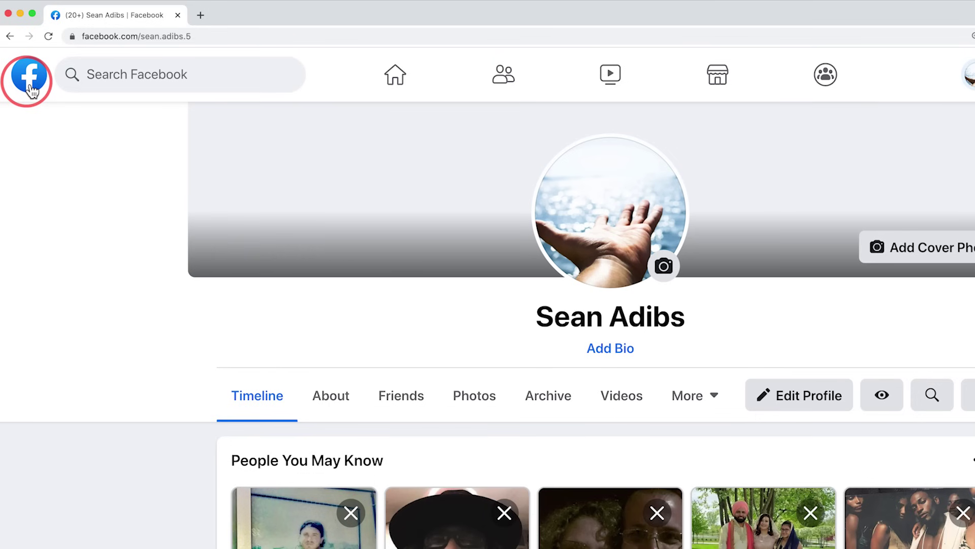
Step: Open the friend finder from the home page and look through the People You May Know suggestions
click(24, 69)
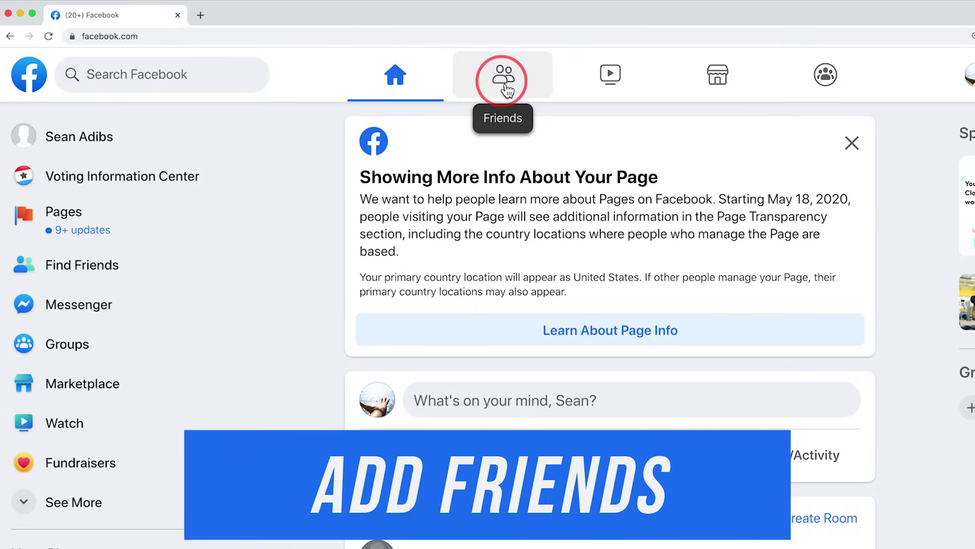
click(77, 278)
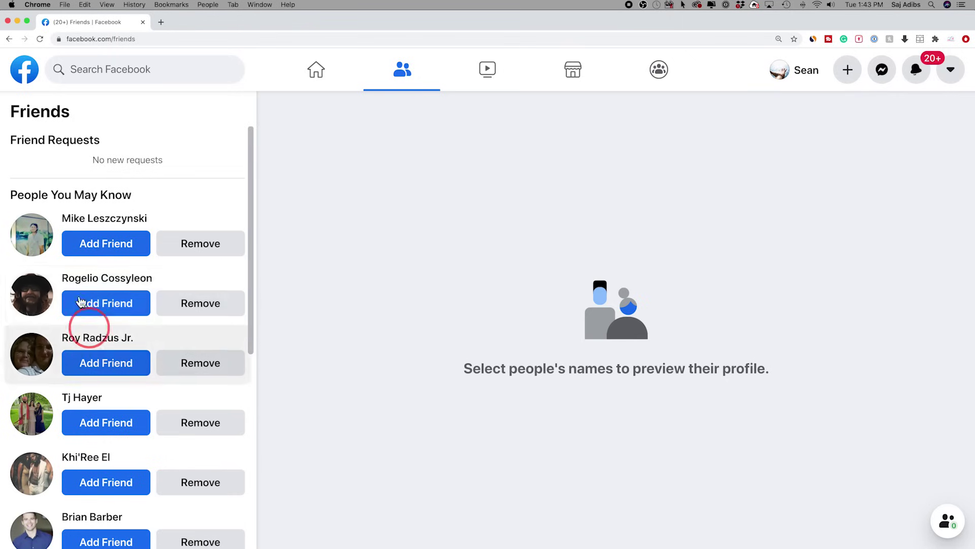
scroll(124, 209, down, 10)
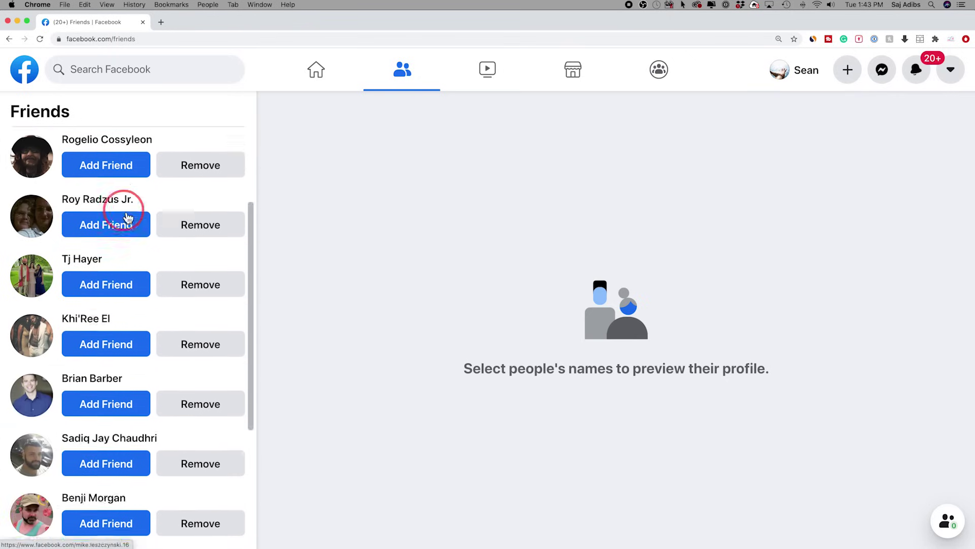
scroll(127, 224, up, 10)
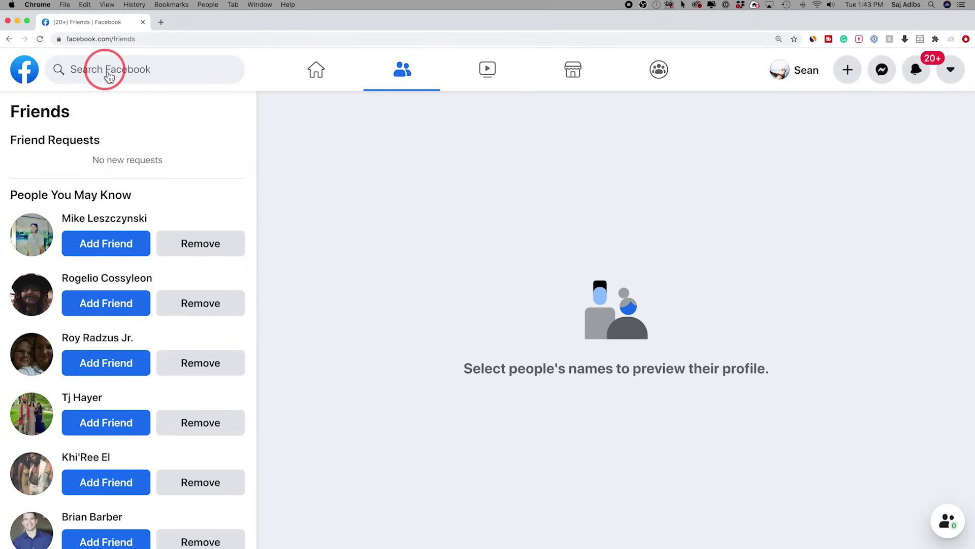
Step: Find a specific person by name and send a friend request, then check the Friends page for the response
click(109, 71)
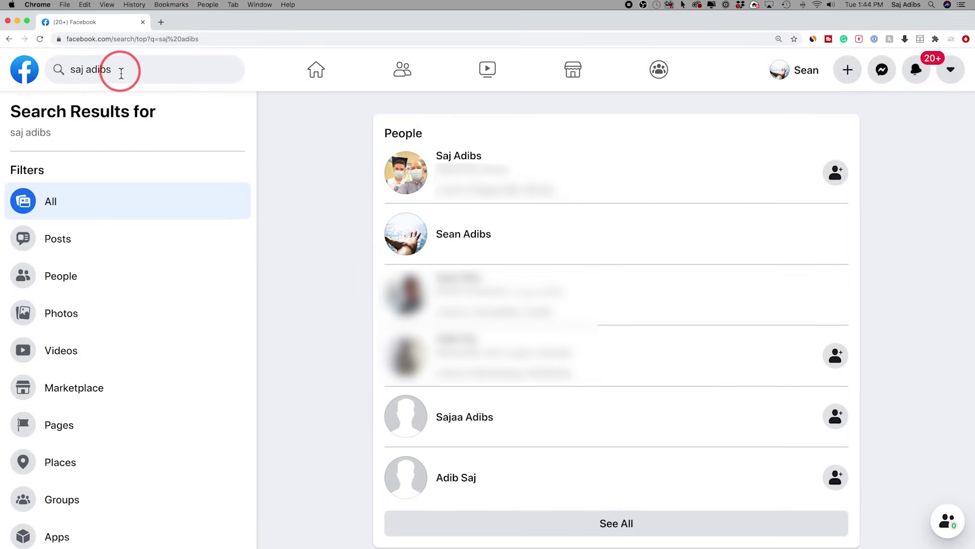
click(841, 177)
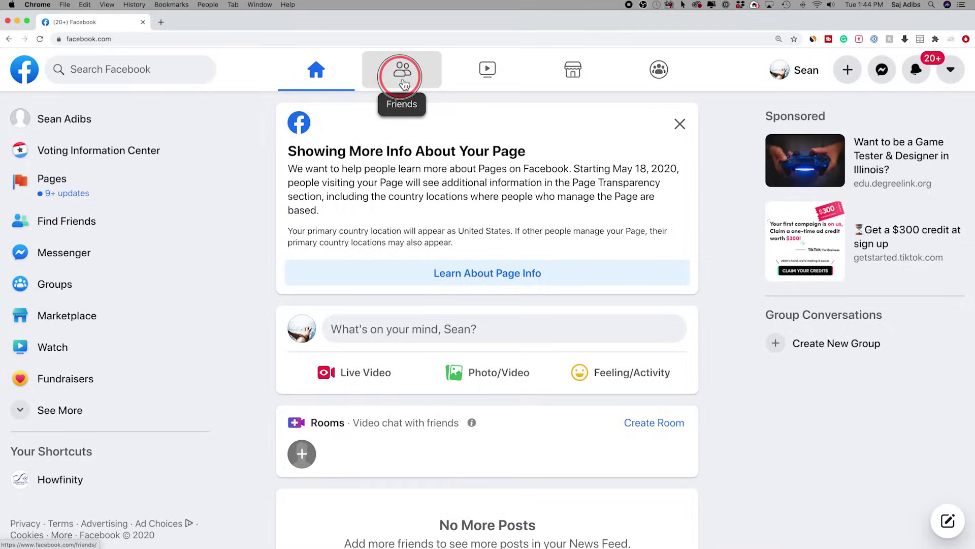
click(402, 74)
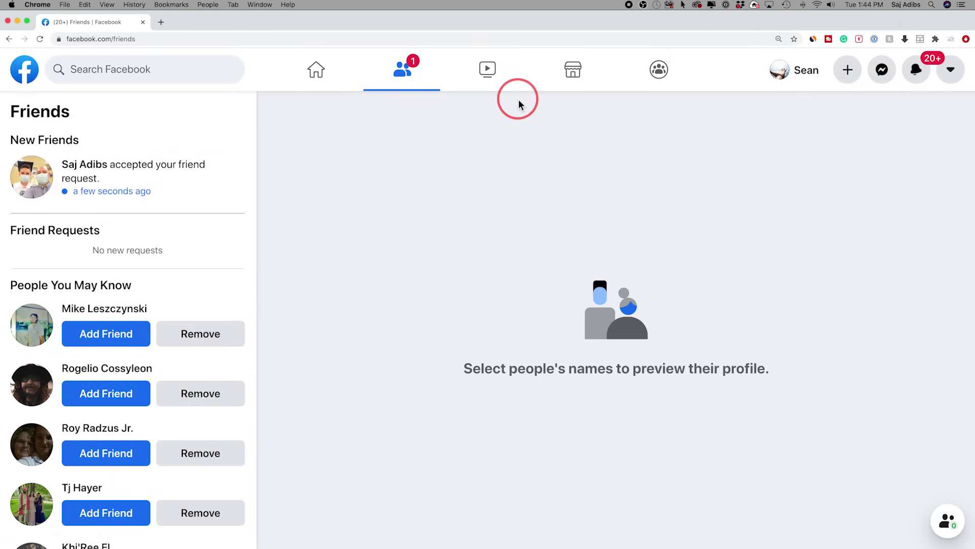
Step: Search for "the rock" and like the official Dwayne The Rock Johnson page
click(316, 72)
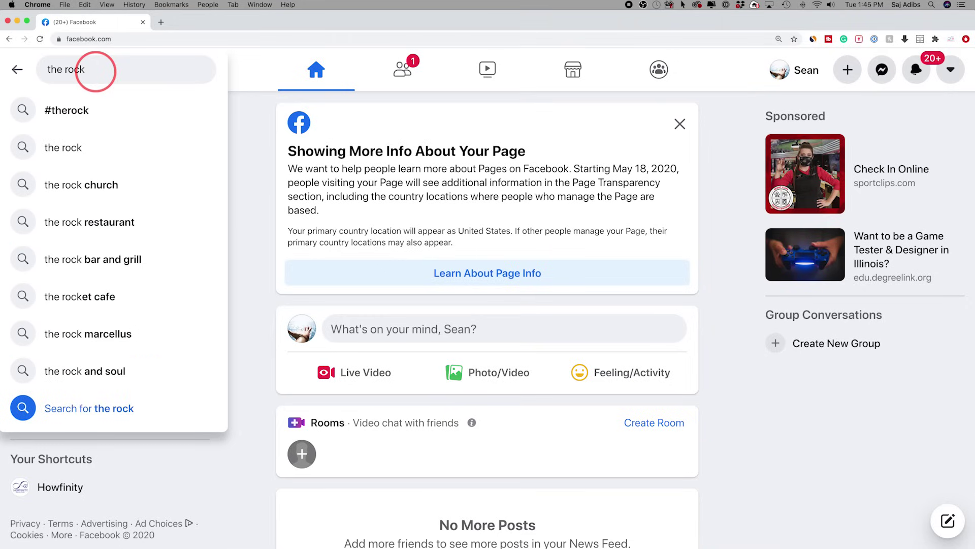
click(97, 147)
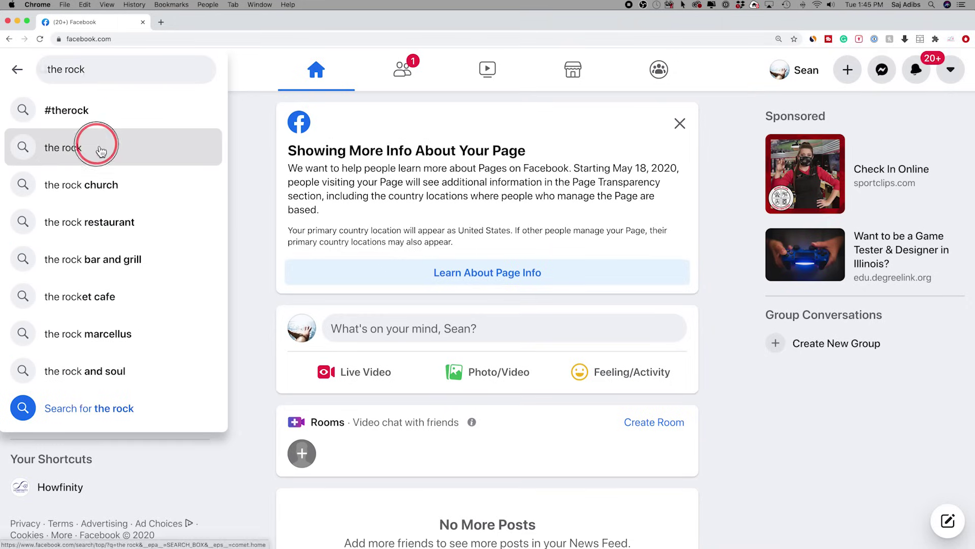
scroll(402, 305, down, 5)
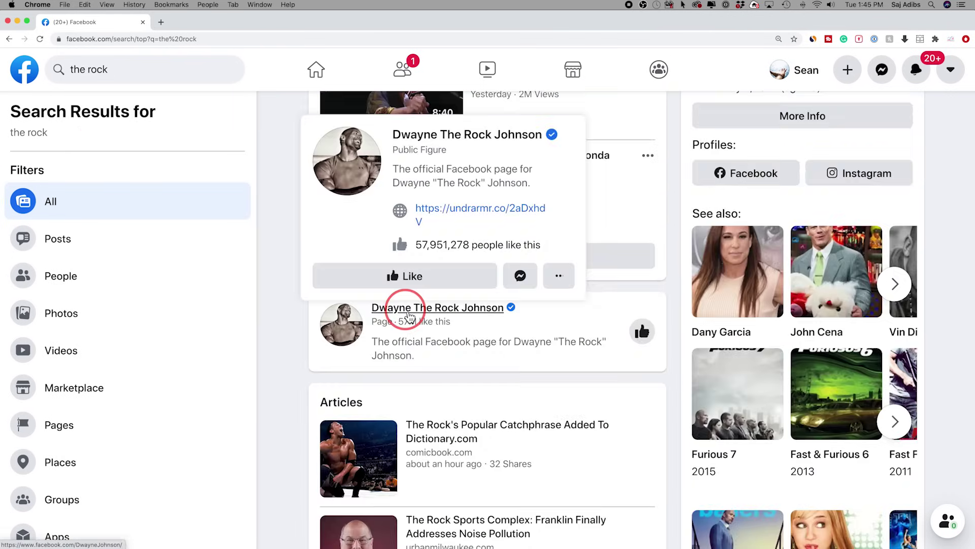
click(409, 316)
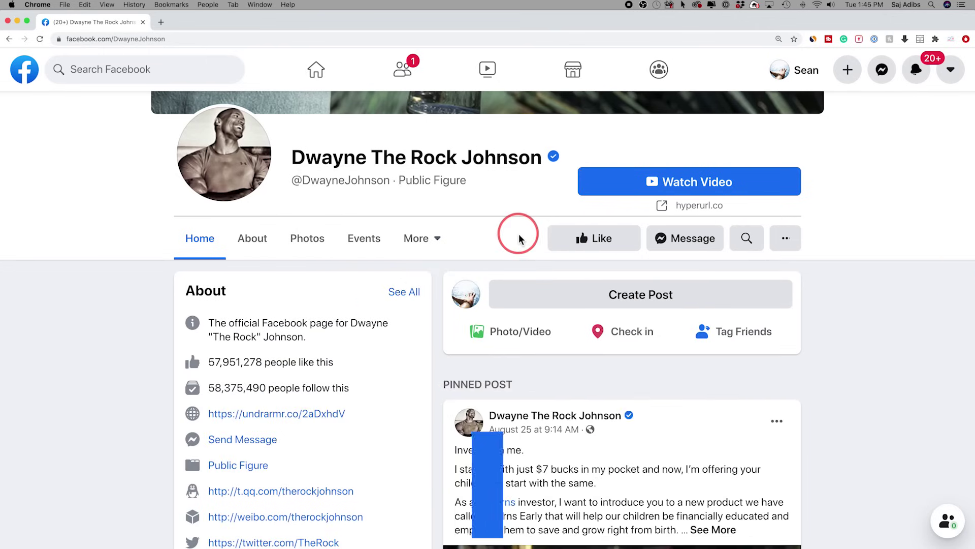
click(601, 240)
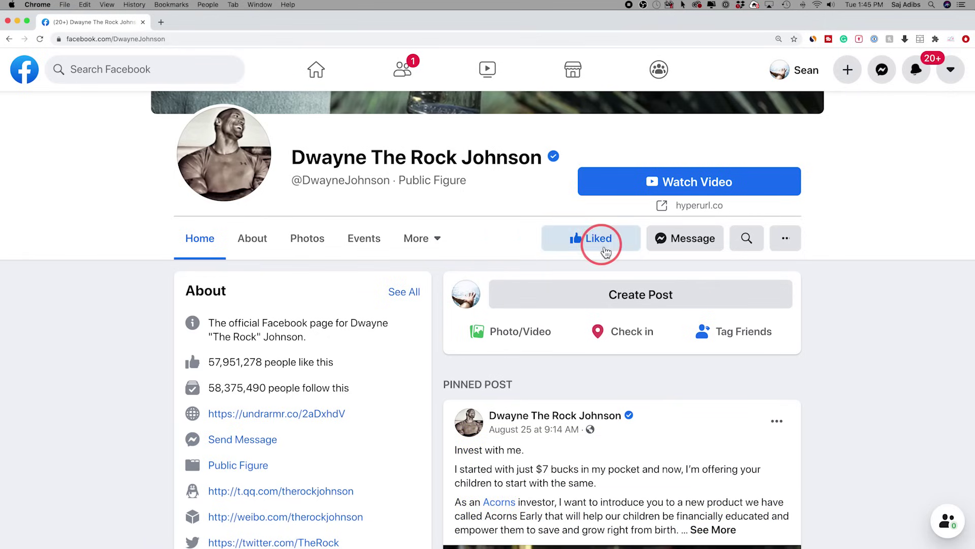
Step: Return to the home page and look through the News Feed posts from the liked page and the sponsored content
click(328, 74)
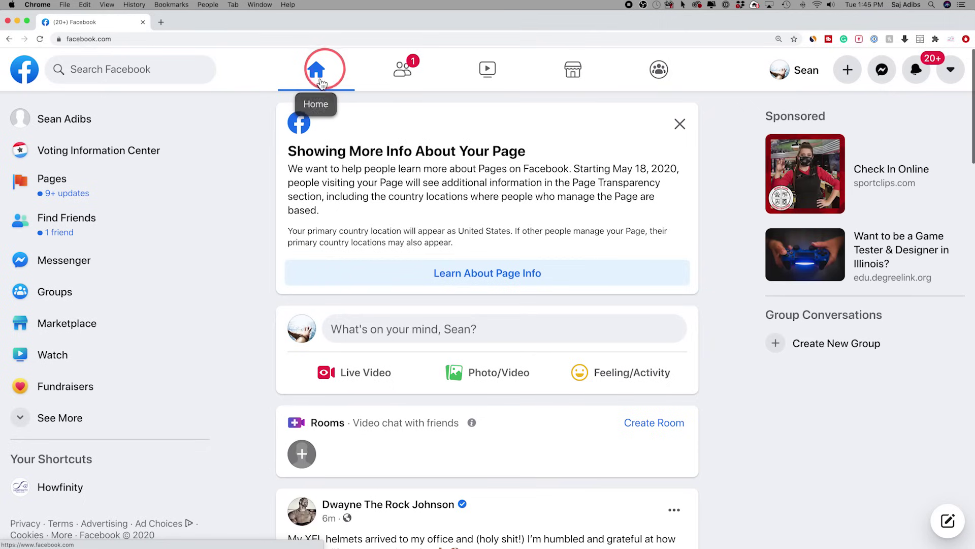
scroll(385, 192, down, 6)
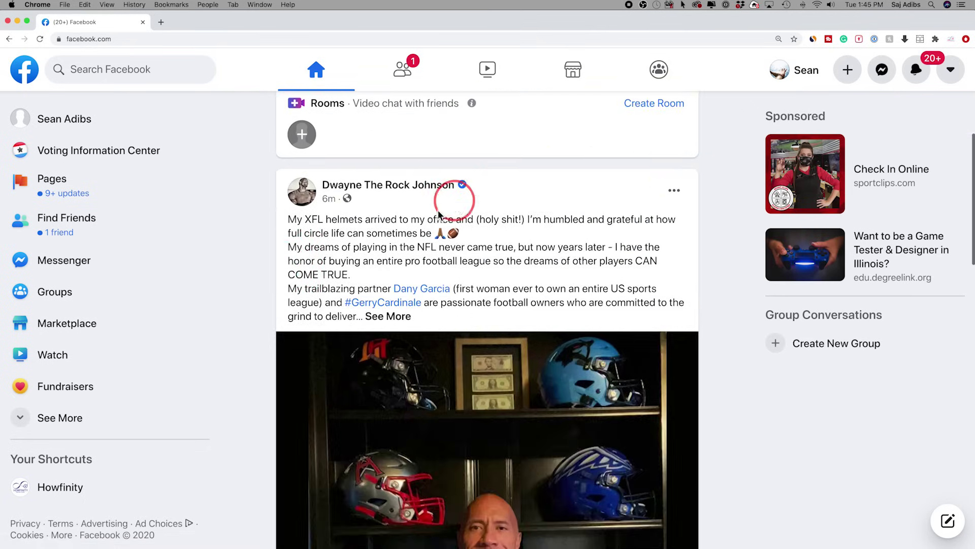
scroll(448, 316, down, 8)
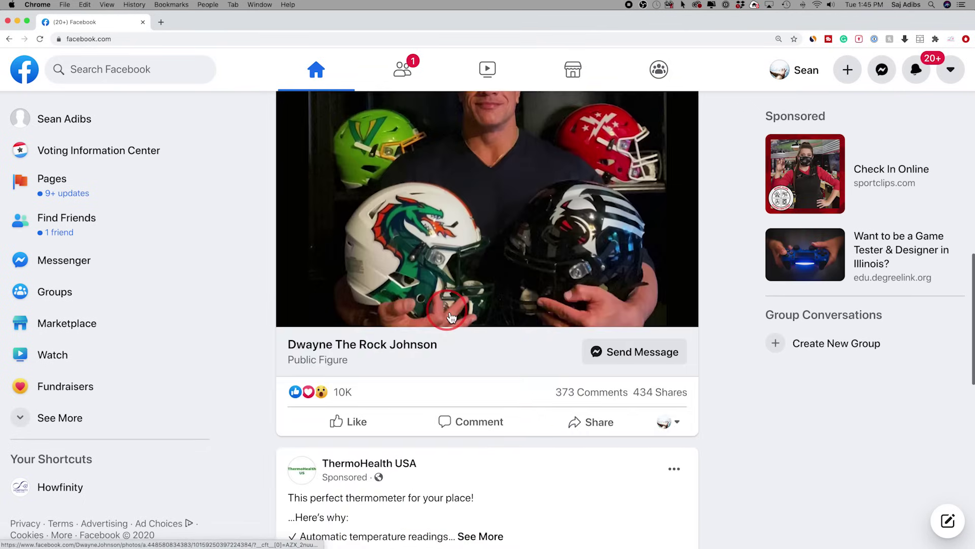
scroll(451, 317, down, 7)
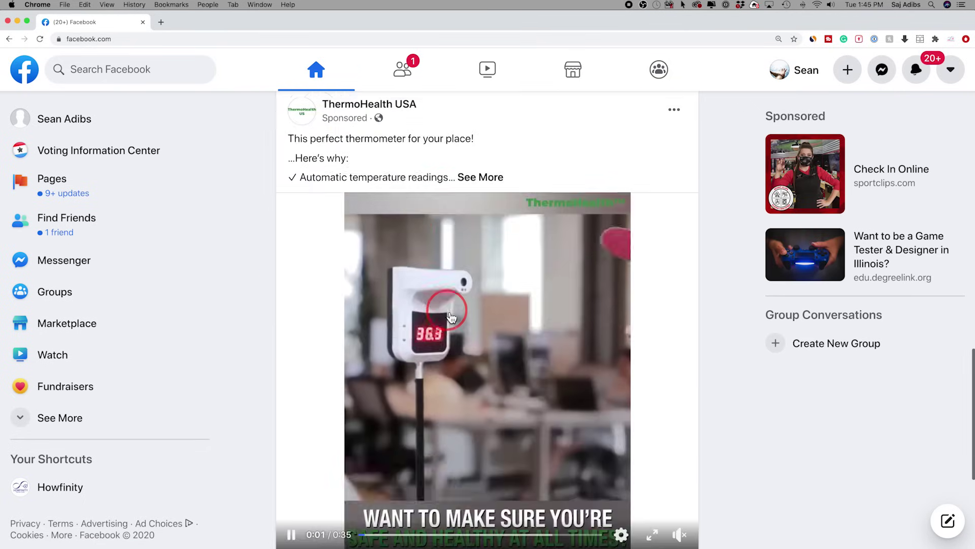
scroll(449, 315, up, 17)
scroll(448, 315, down, 1)
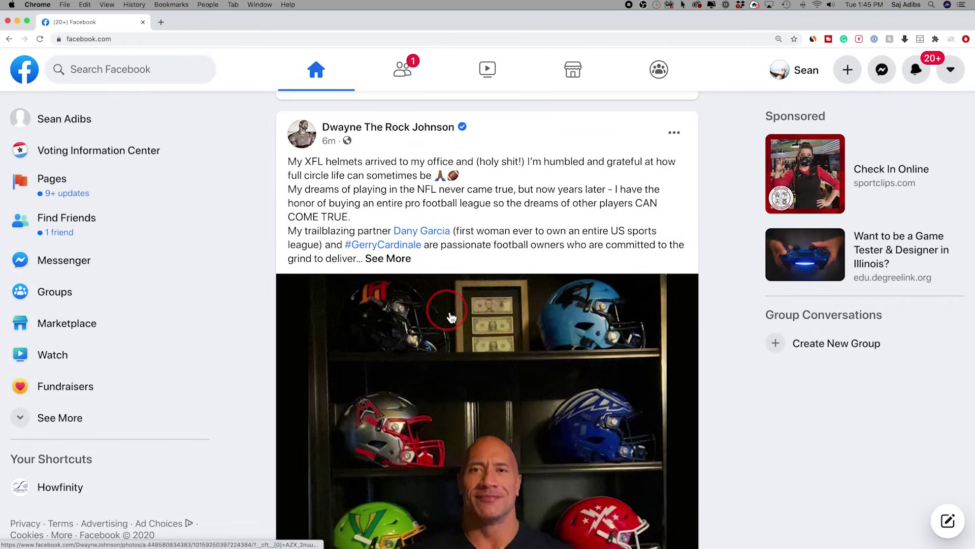
scroll(451, 317, down, 2)
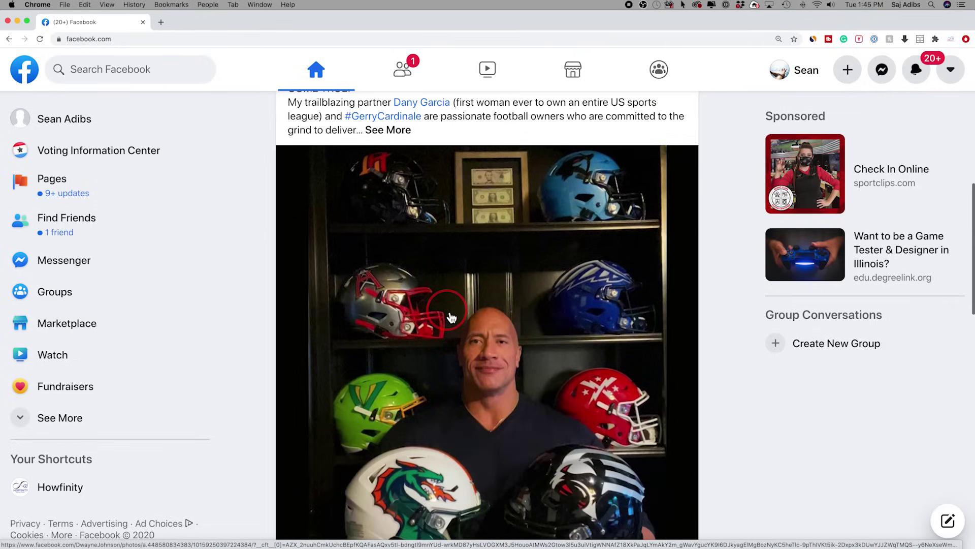
scroll(451, 317, down, 9)
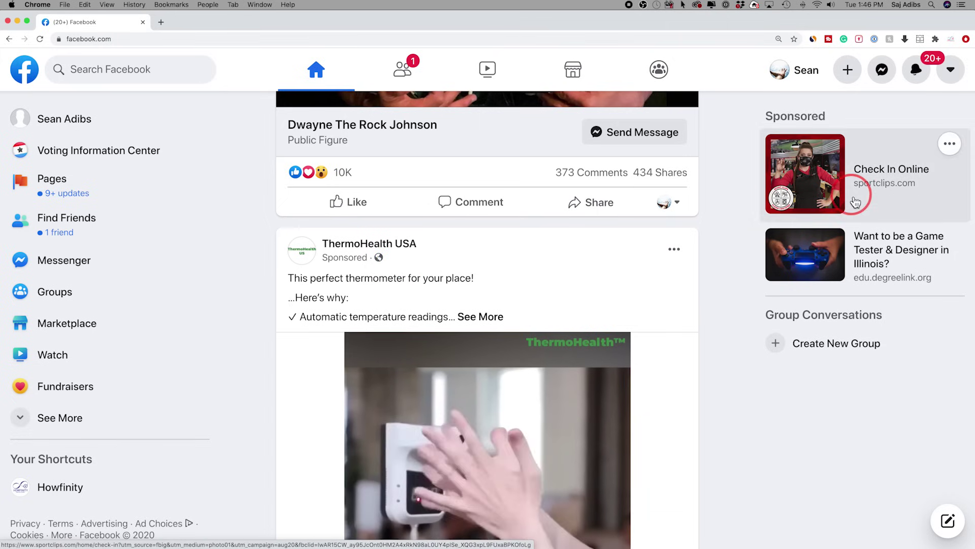
scroll(445, 279, up, 2)
scroll(447, 280, up, 3)
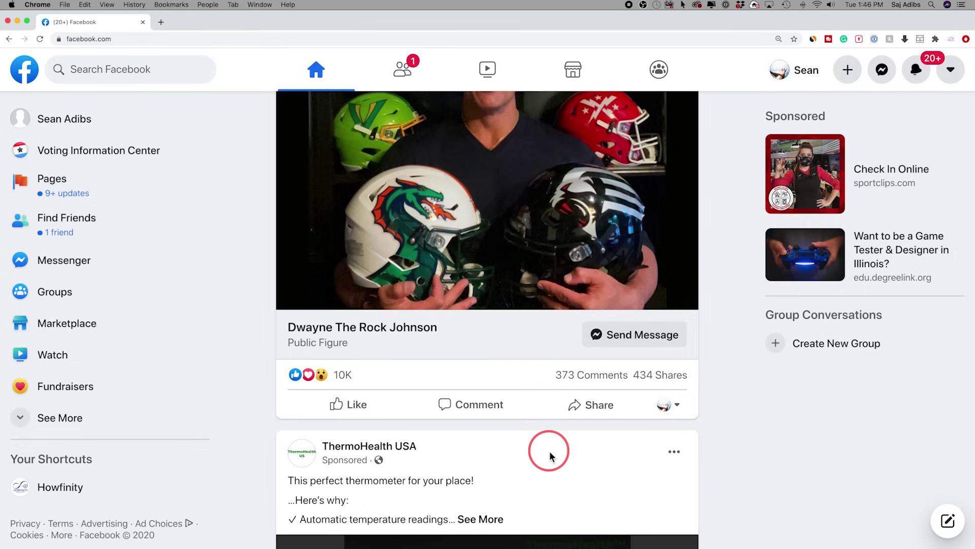
scroll(549, 455, up, 10)
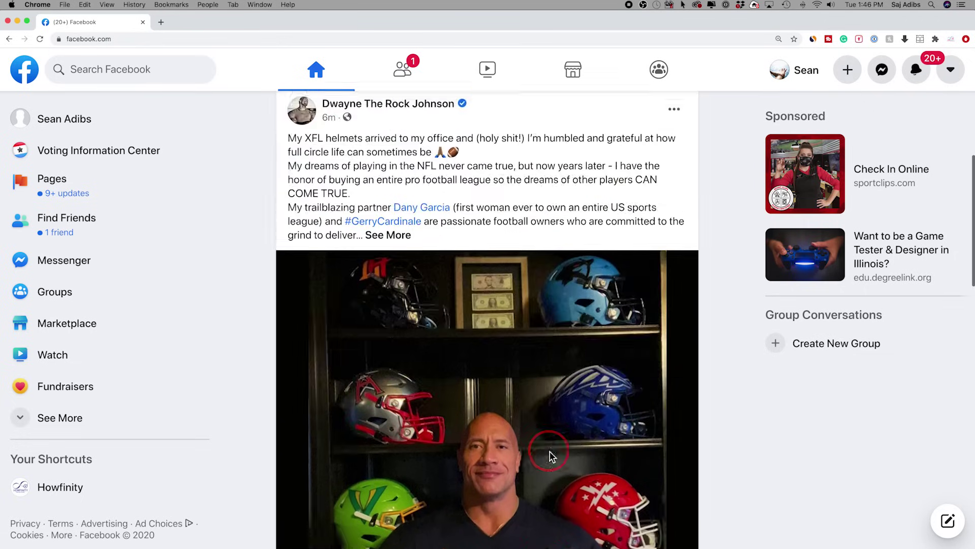
scroll(549, 454, up, 3)
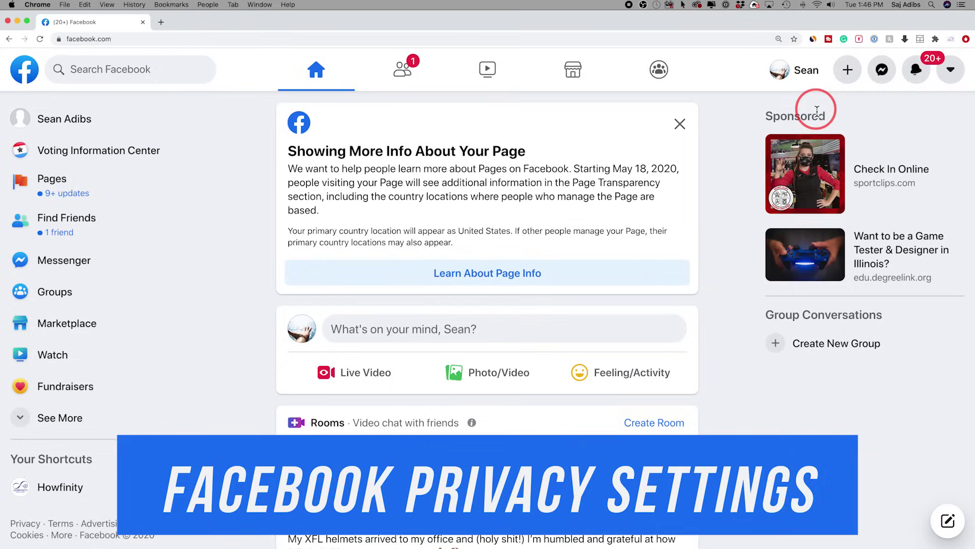
Step: Open the Privacy section of the account settings
click(951, 71)
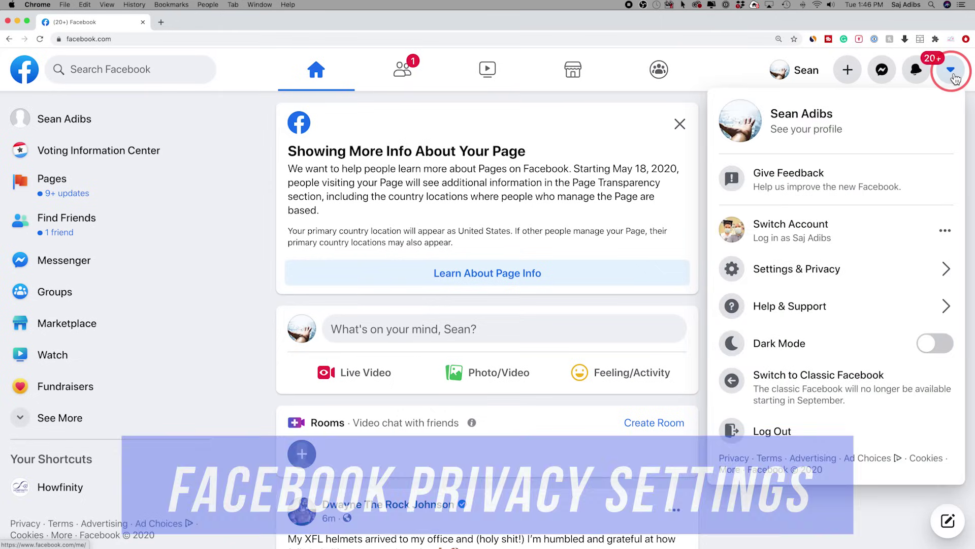
click(803, 274)
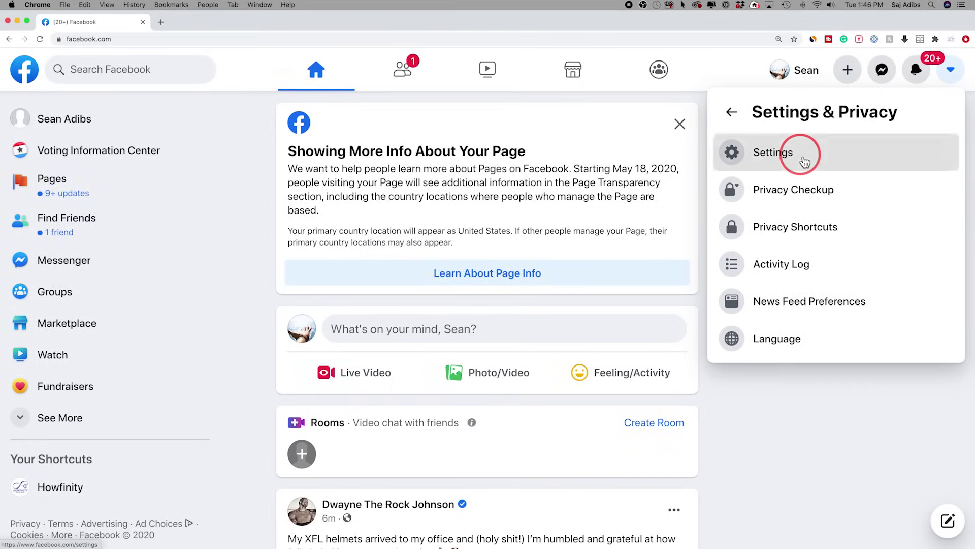
click(800, 154)
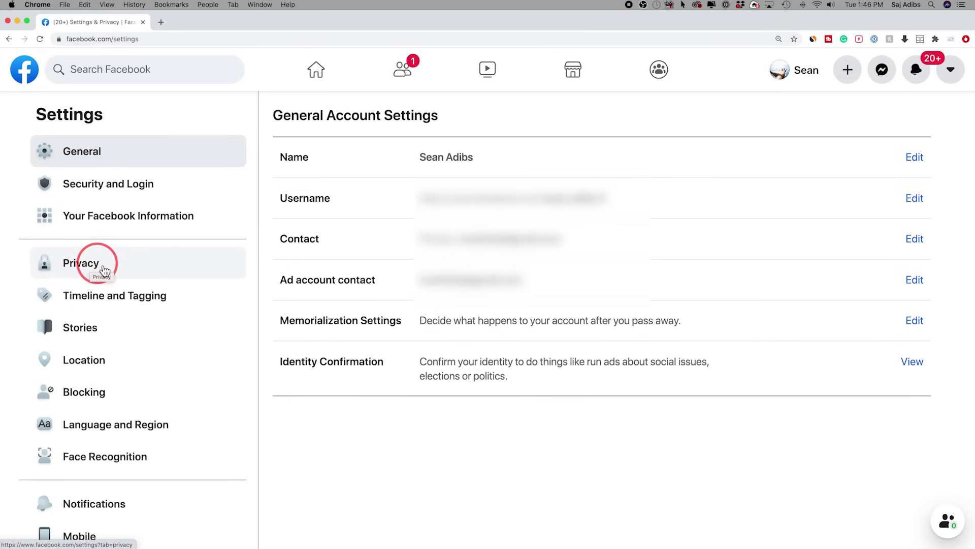
click(91, 270)
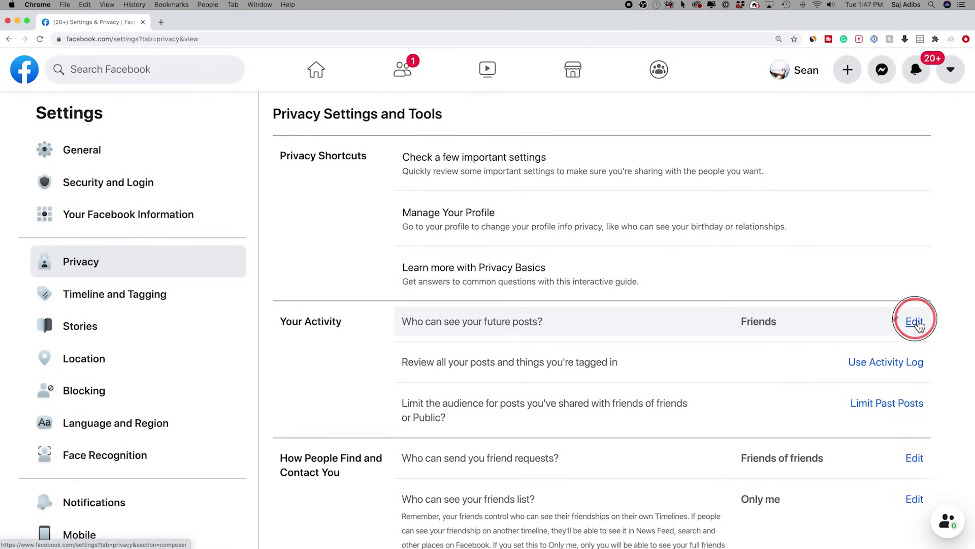
Step: Review all audience options for who can see future posts, including the additional choices, without selecting a new one
click(915, 321)
click(672, 443)
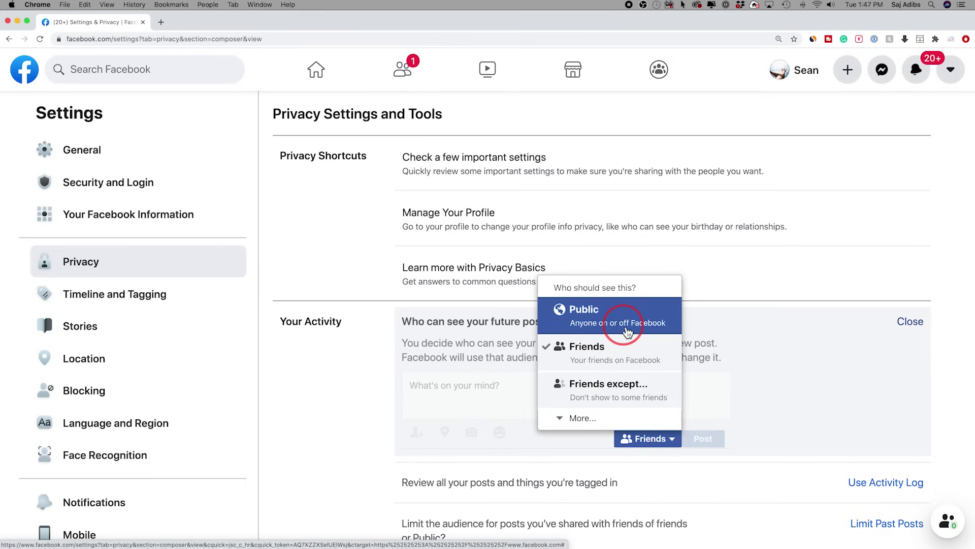
click(575, 417)
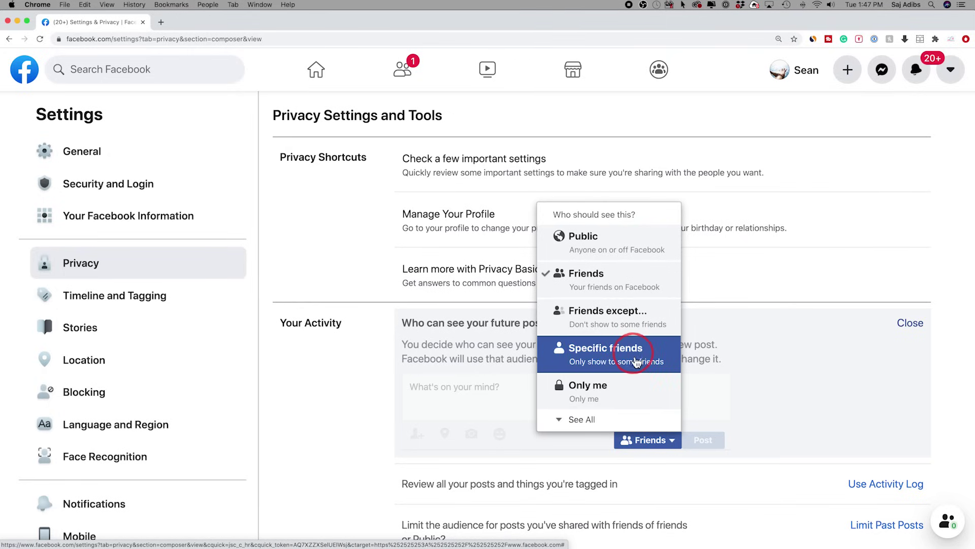
click(806, 392)
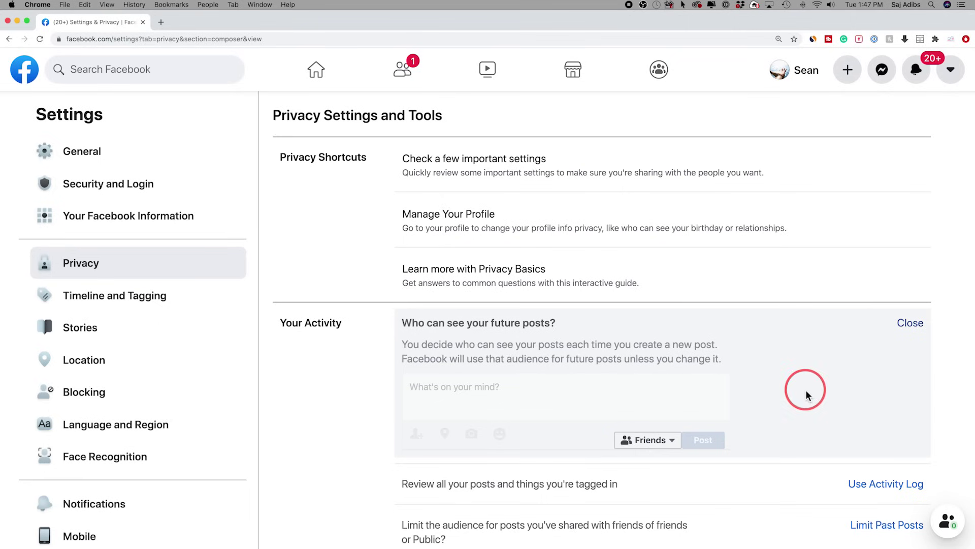
Step: Close the future posts audience setting and review the remaining options for activity and how people find and contact the account
click(909, 325)
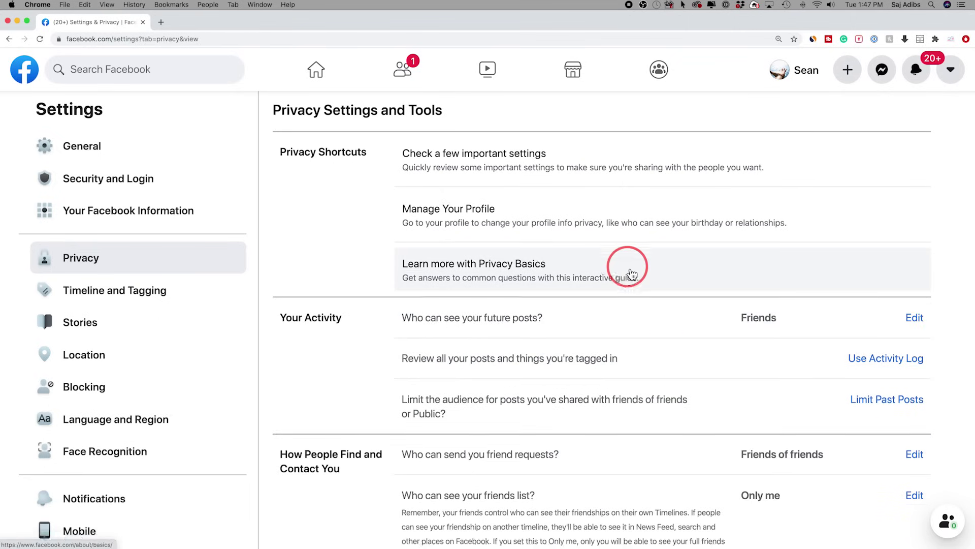
scroll(630, 274, down, 2)
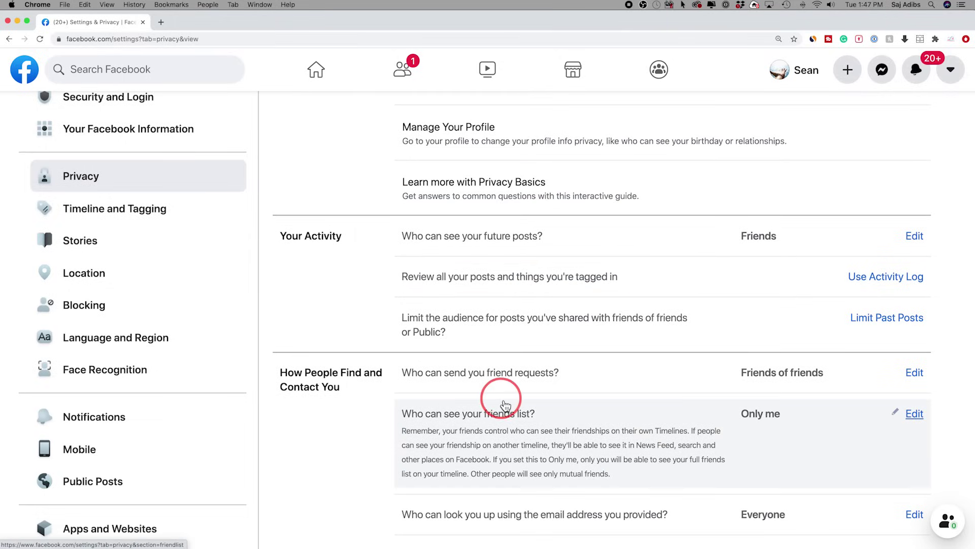
scroll(500, 386, down, 3)
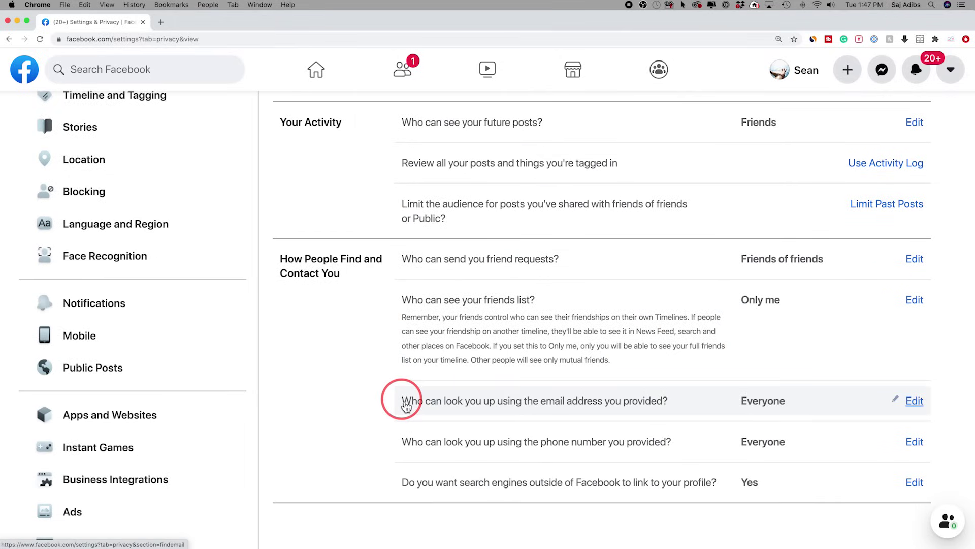
scroll(673, 409, up, 5)
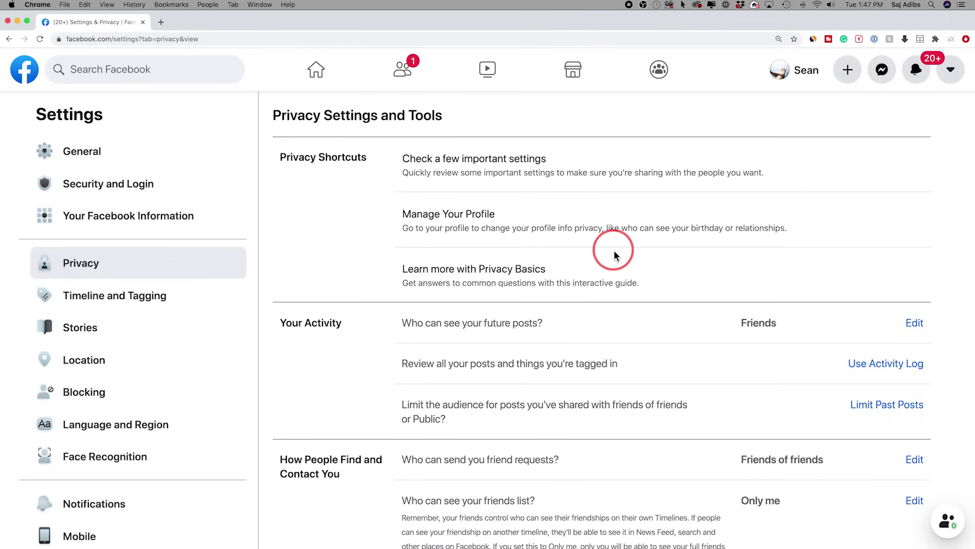
Step: Dismiss the Page info notice on the home page and start a new post with the text "My first post"
click(317, 70)
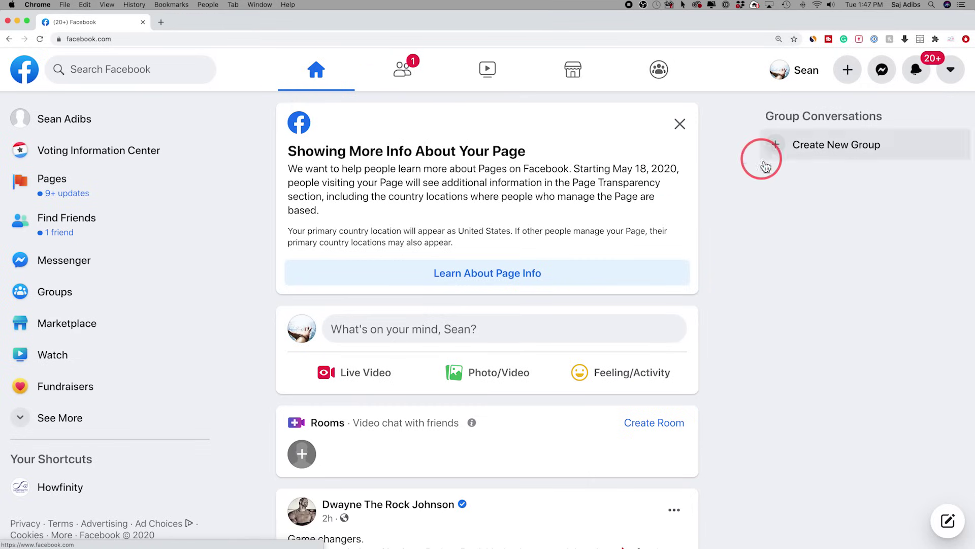
click(679, 127)
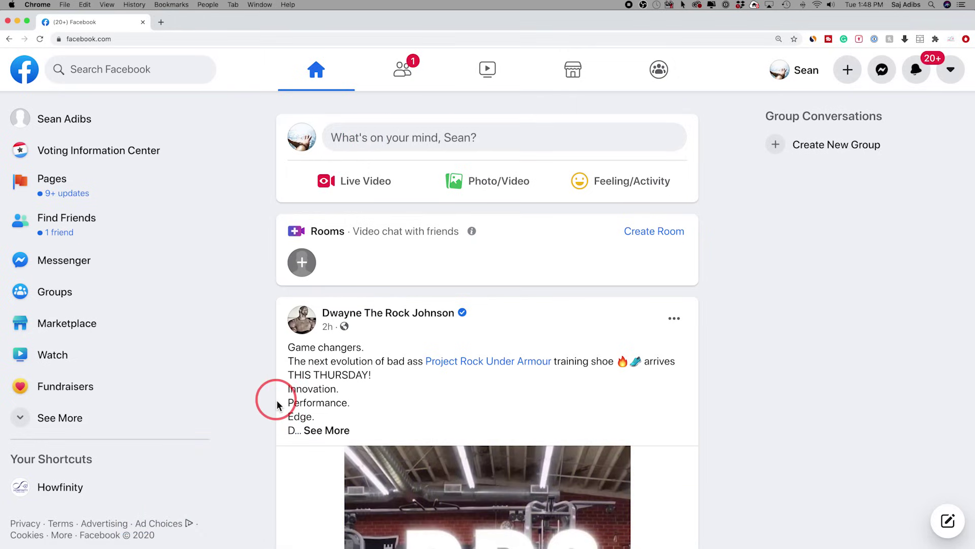
click(364, 140)
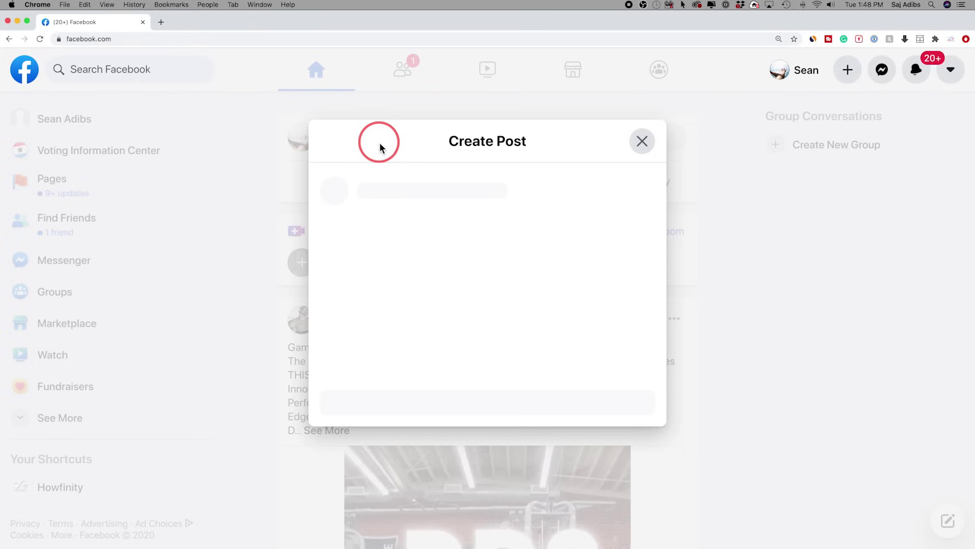
text(My first post)
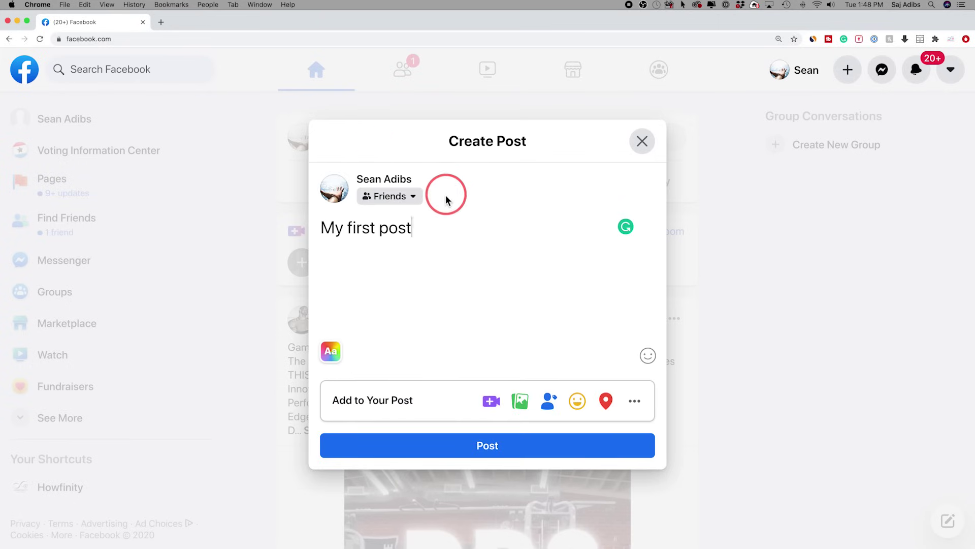
Step: Review the privacy choices for who can see the post without changing the audience, and return to the draft
click(415, 202)
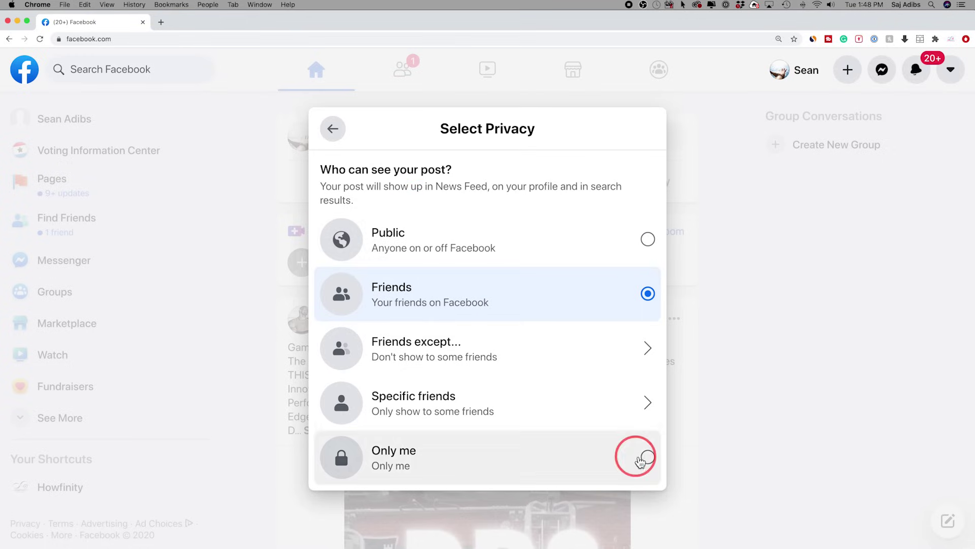
click(250, 211)
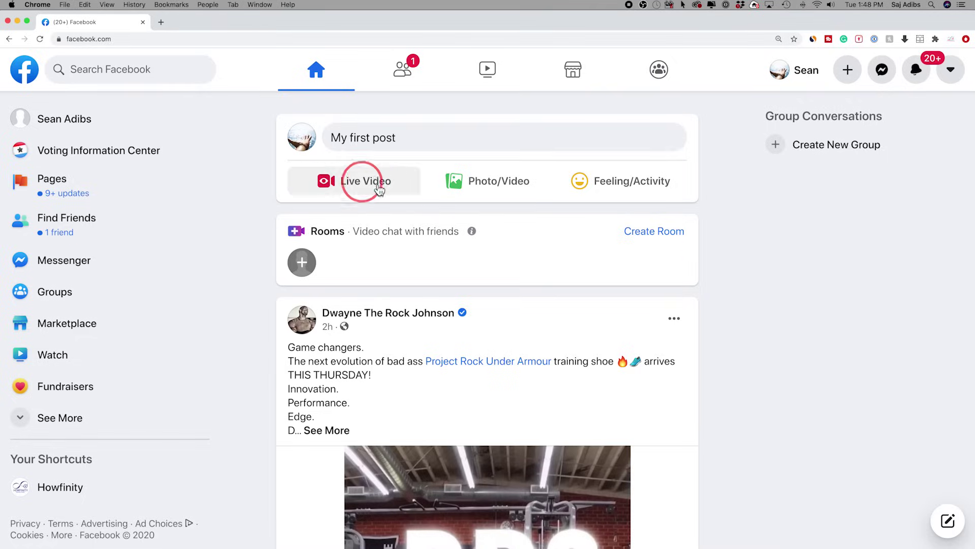
click(414, 142)
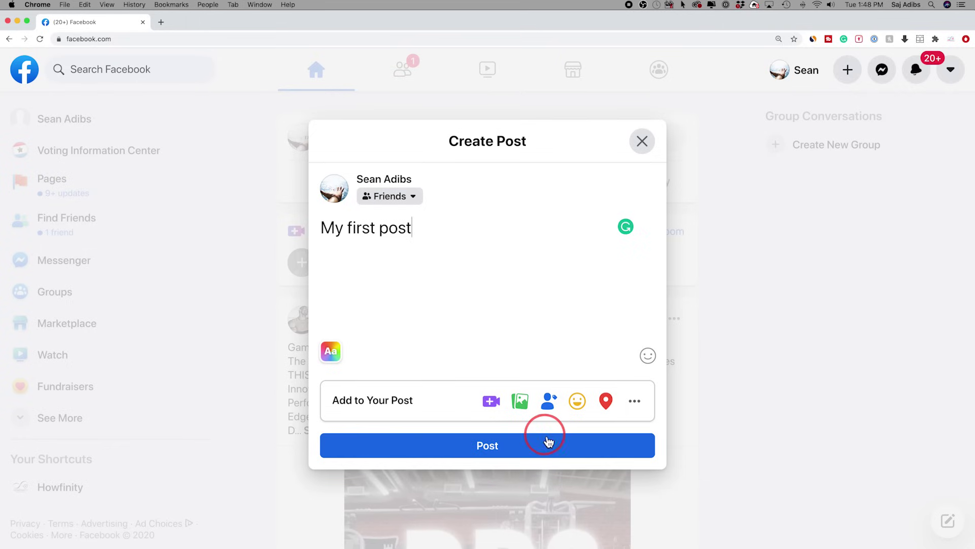
Step: Try the dumbbell and turntable backgrounds on the post and settle on the wrapped-gifts background
click(341, 357)
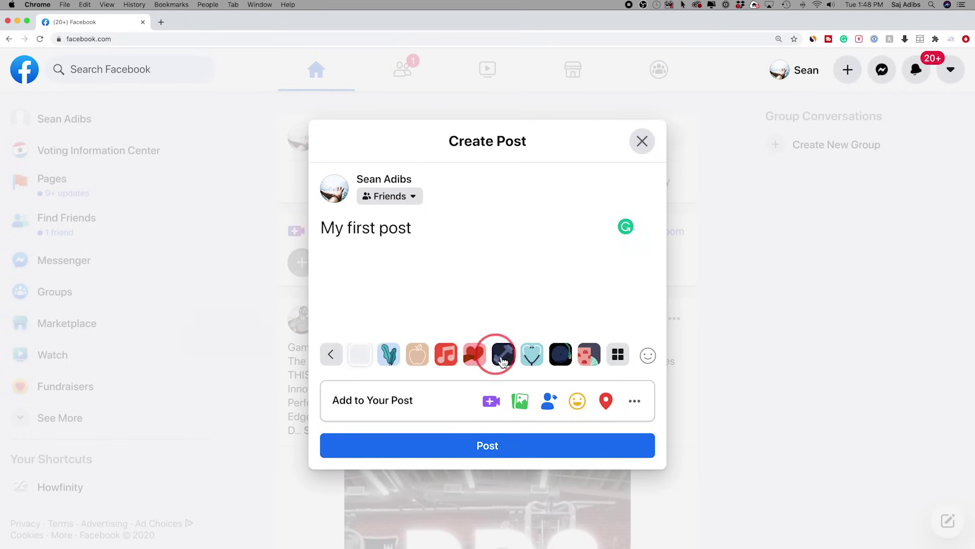
click(503, 355)
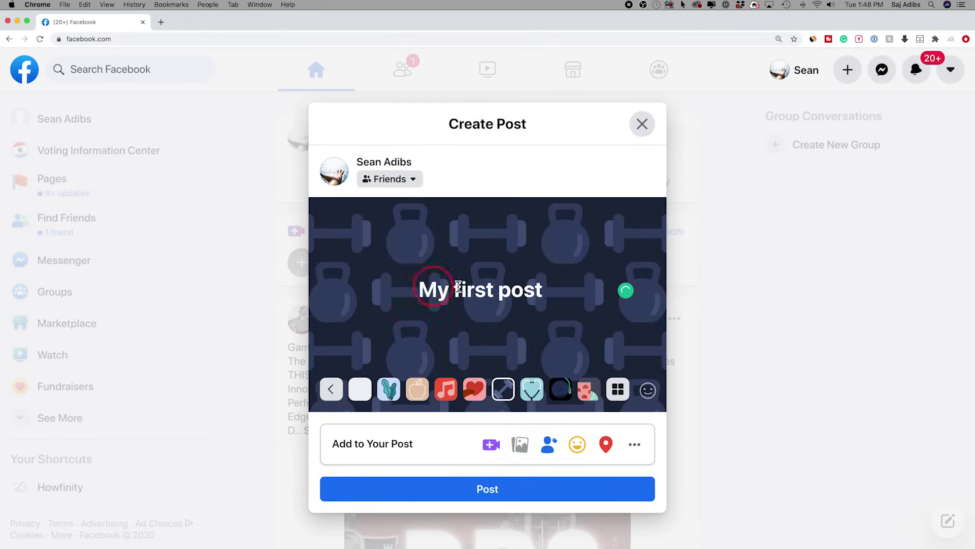
click(543, 293)
click(568, 391)
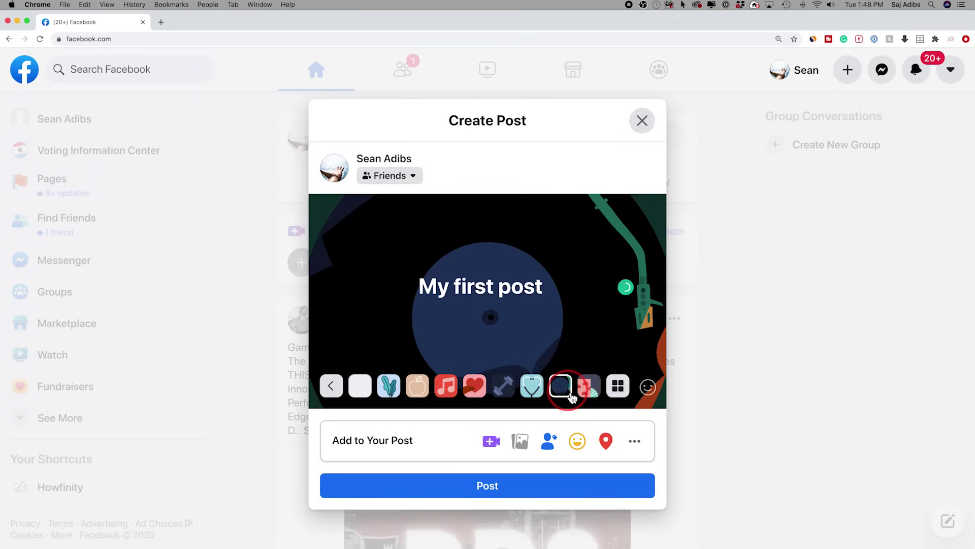
click(592, 400)
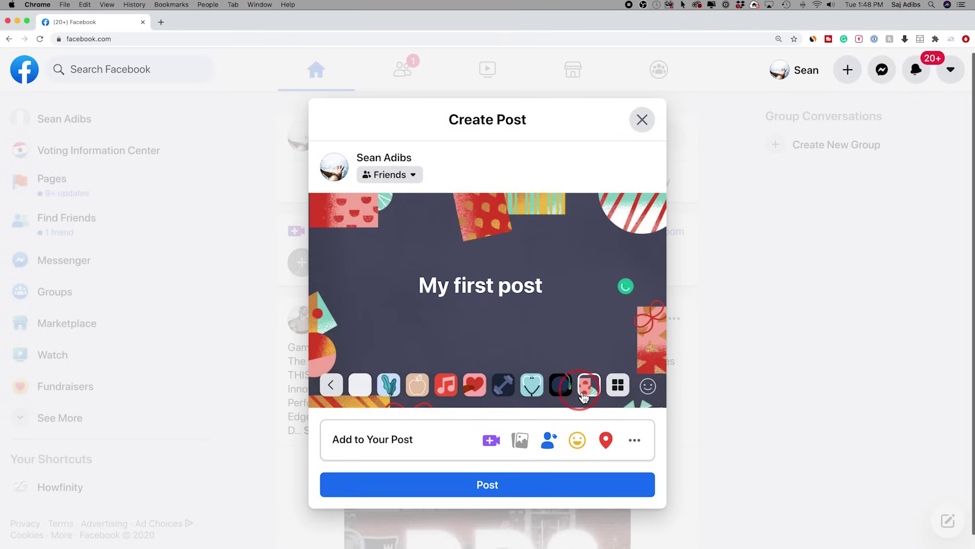
Step: Tag a friend in the post by searching for their first name
click(550, 444)
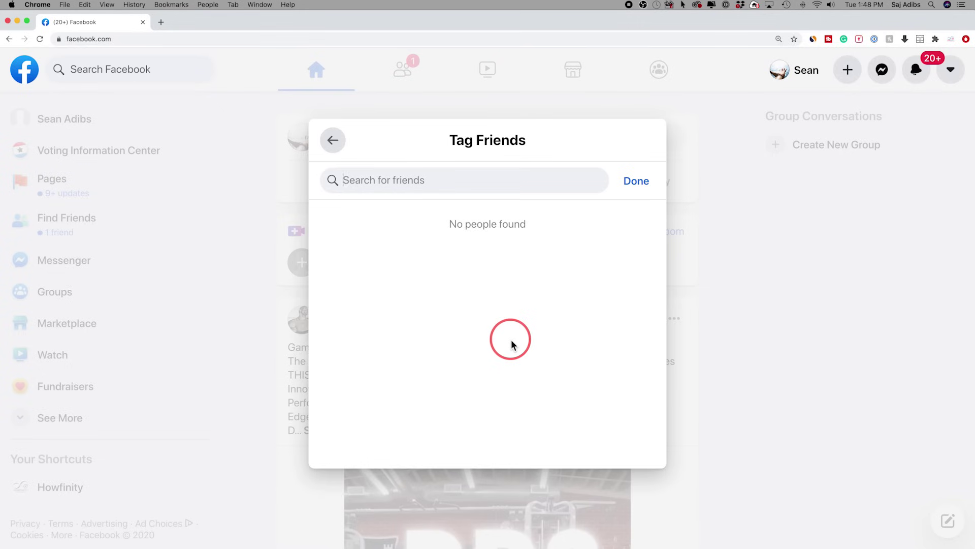
text(saj)
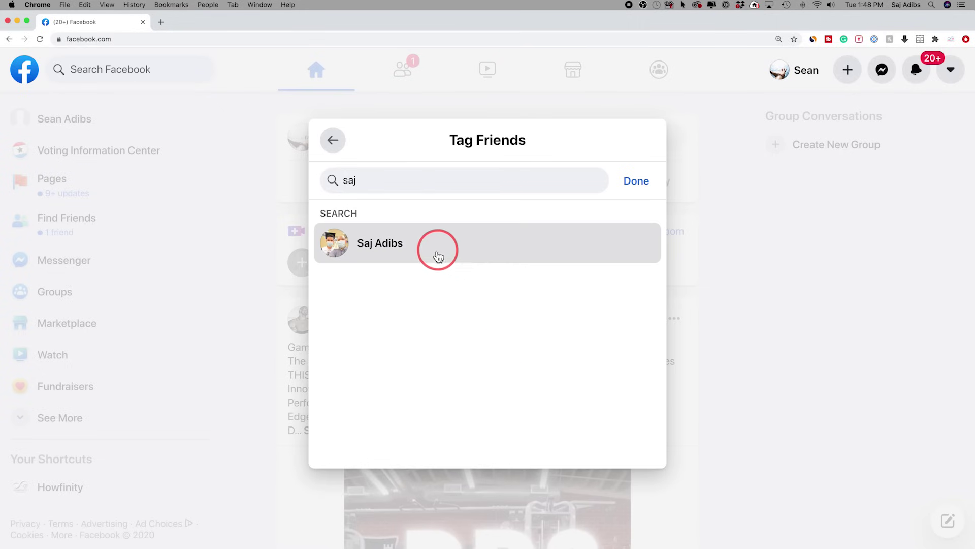
click(438, 256)
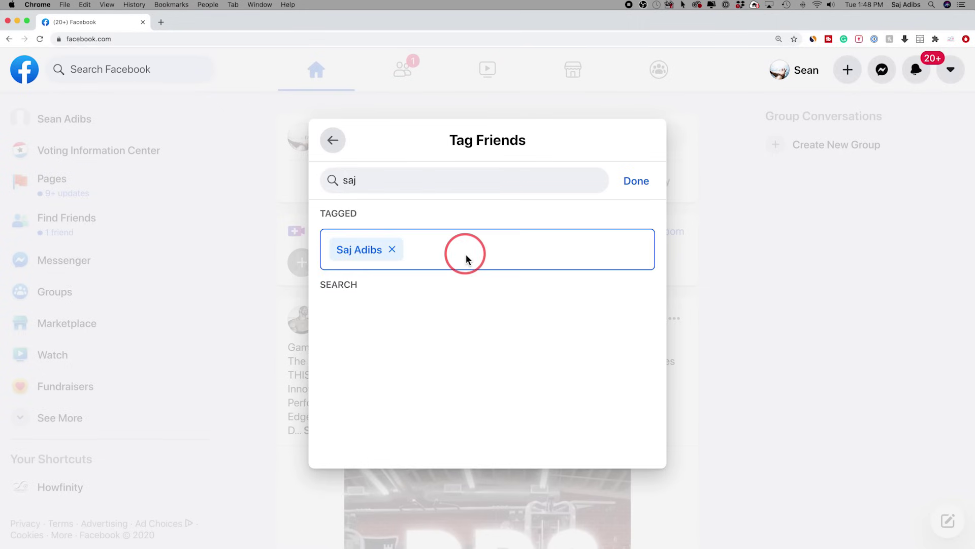
click(633, 188)
click(523, 306)
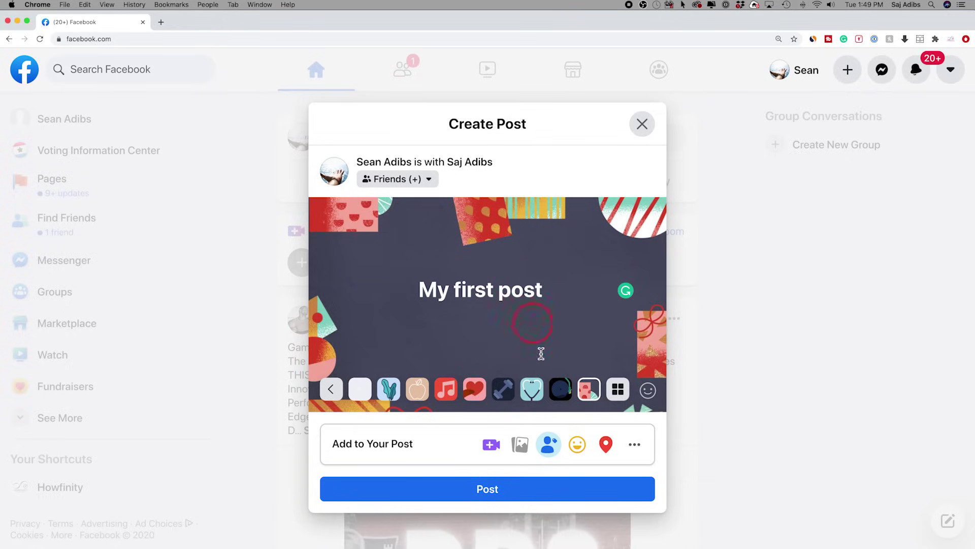
Step: Add the feeling "happy" to the post and publish it
click(579, 449)
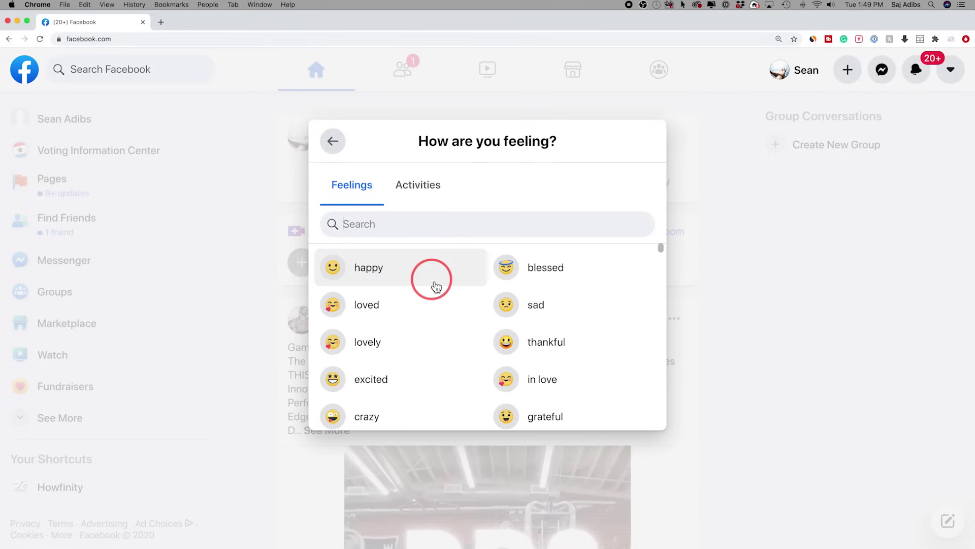
text(happy)
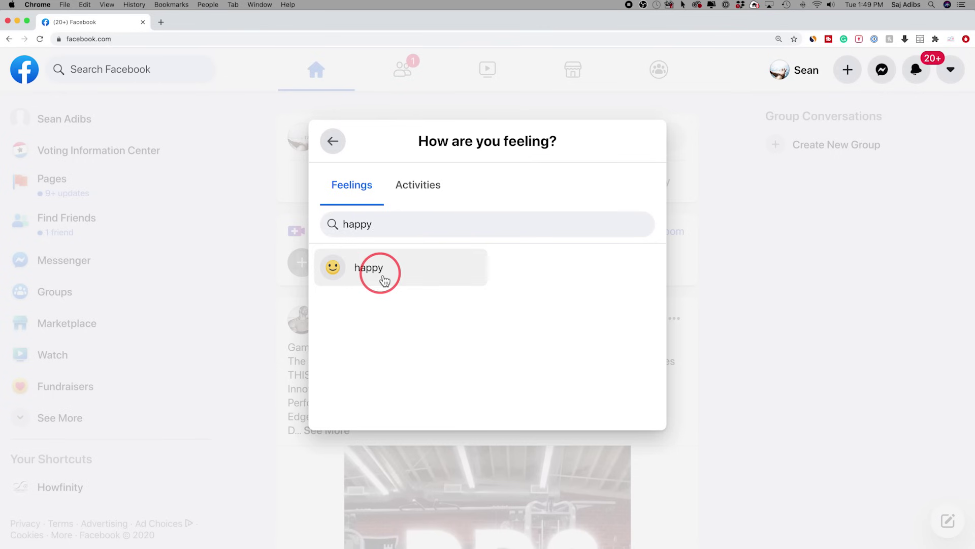
click(390, 277)
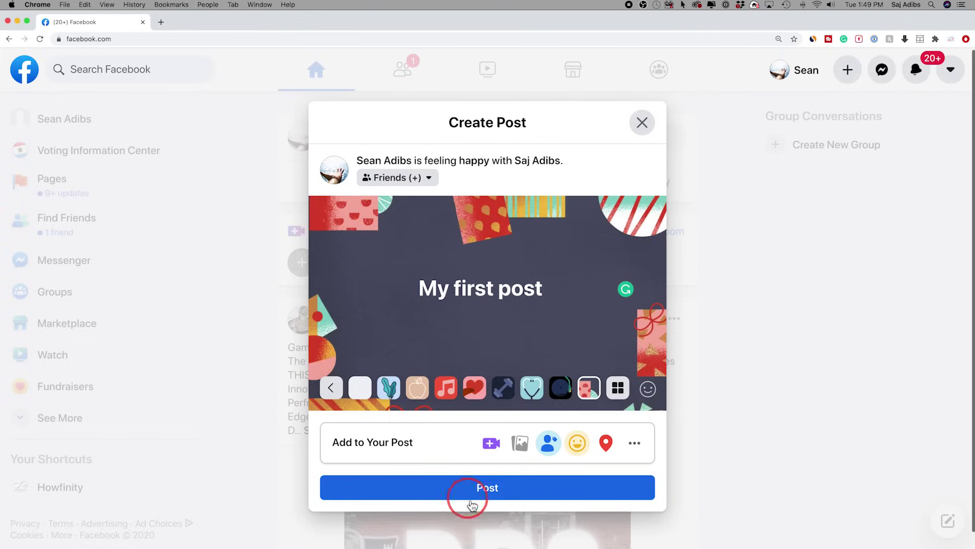
click(490, 491)
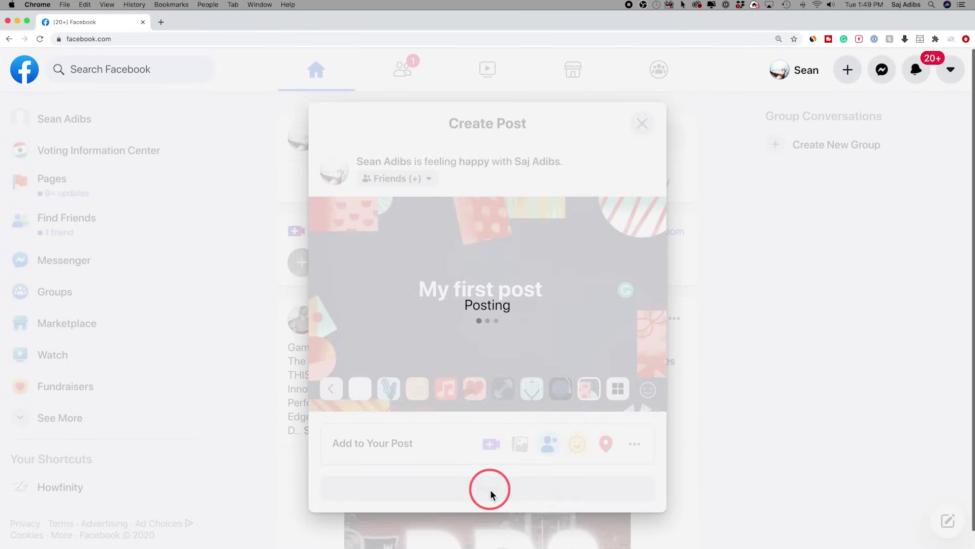
Step: Open the account's own profile from the published post and look through the posts on its timeline
click(338, 351)
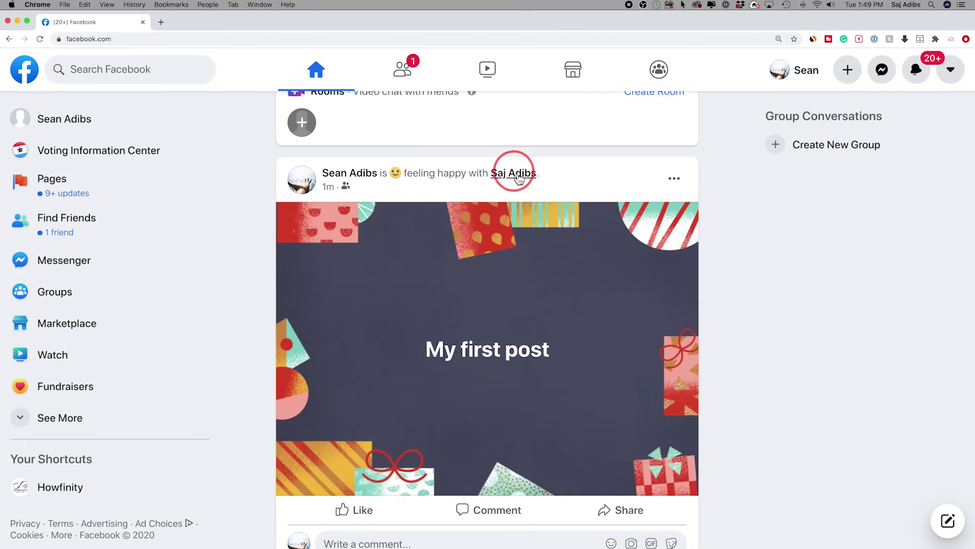
mouse_move(347, 179)
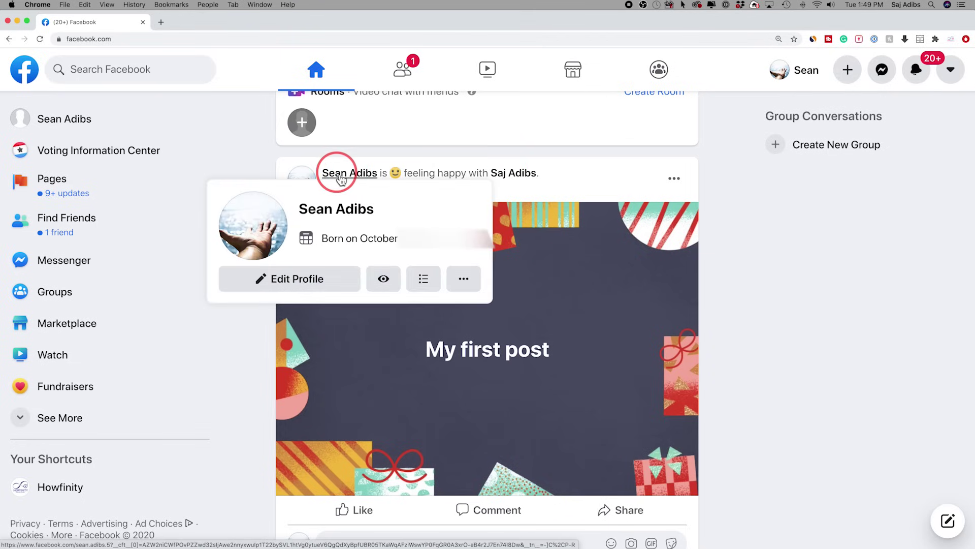
click(340, 178)
scroll(772, 412, down, 3)
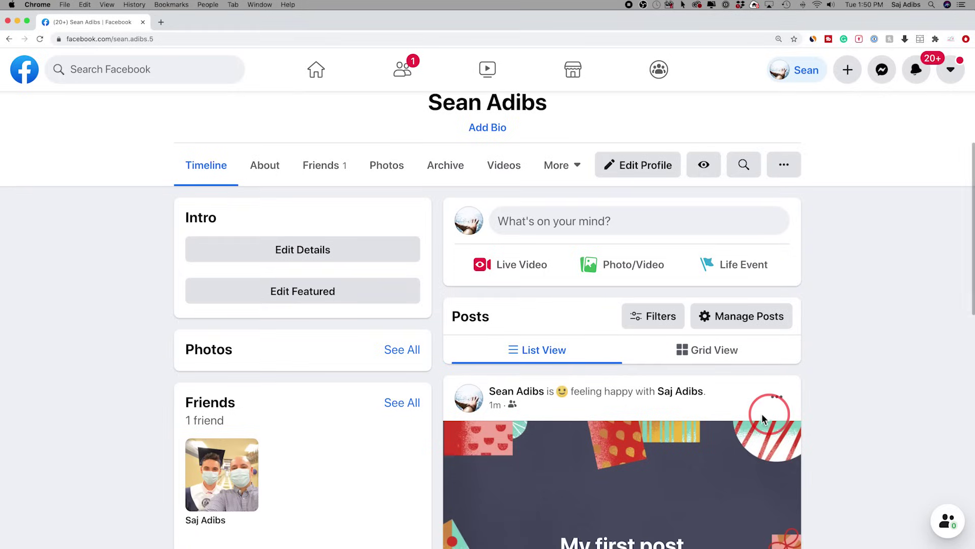
scroll(663, 404, up, 5)
scroll(664, 403, down, 4)
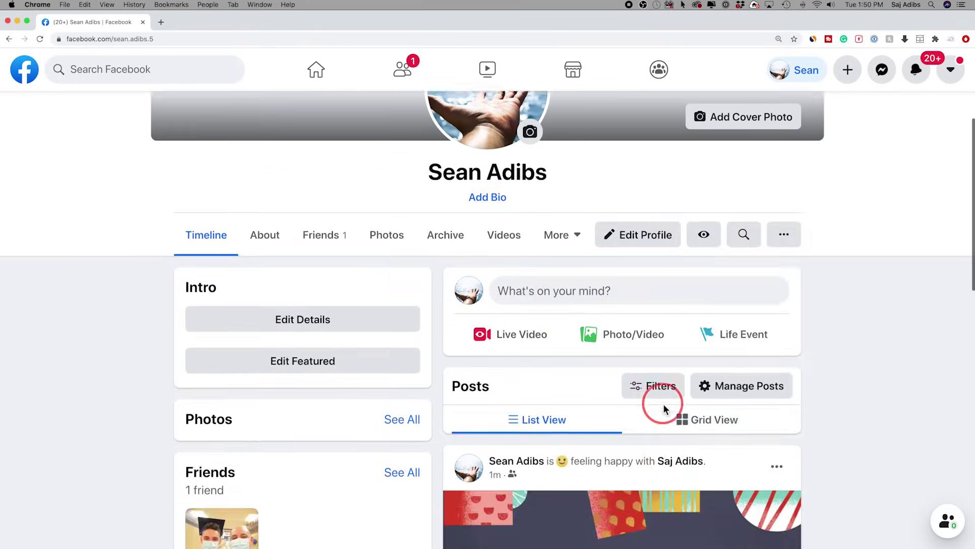
scroll(663, 404, down, 6)
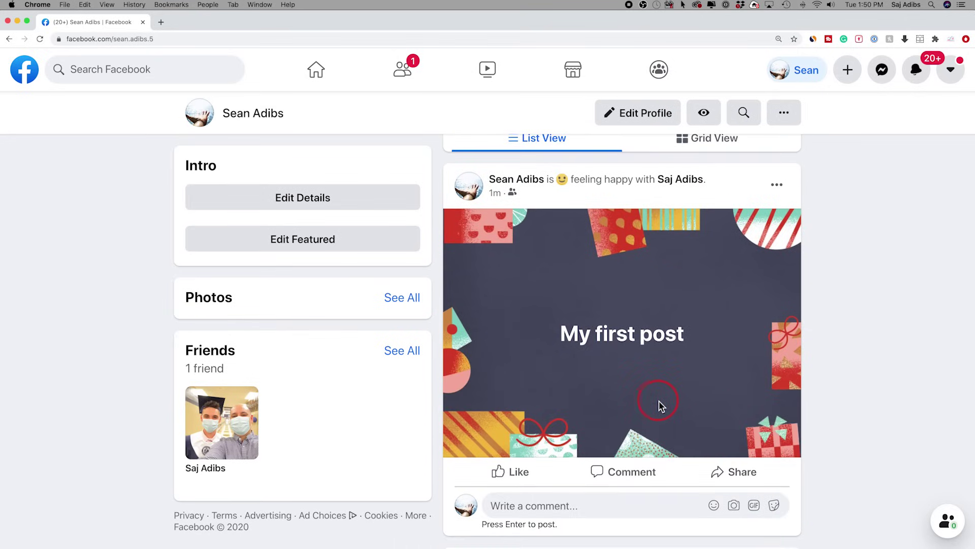
scroll(659, 400, down, 2)
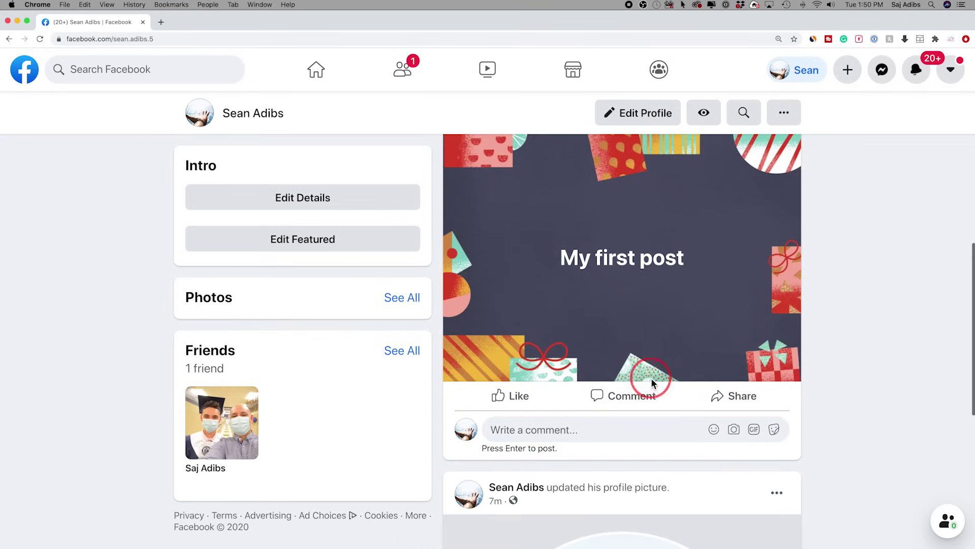
scroll(651, 378, up, 1)
scroll(651, 377, up, 1)
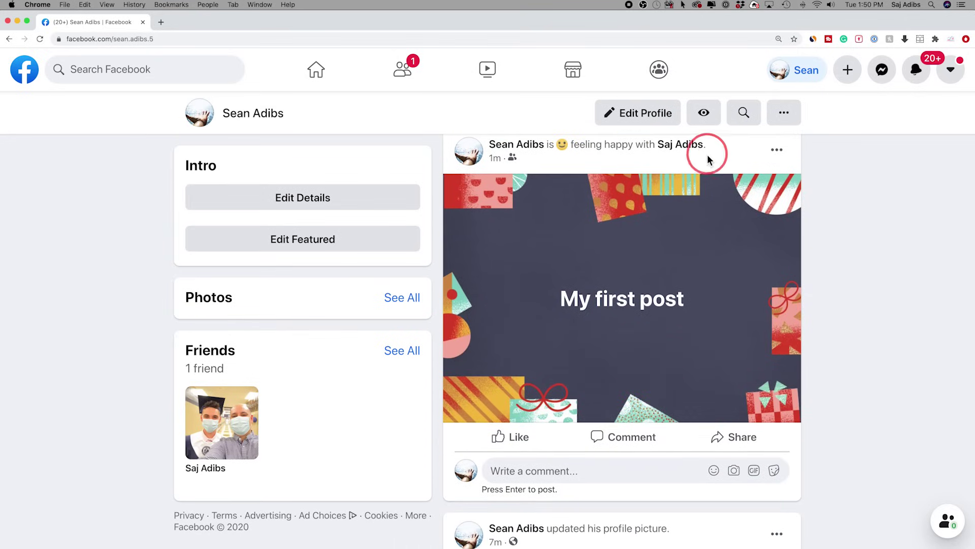
scroll(733, 215, down, 2)
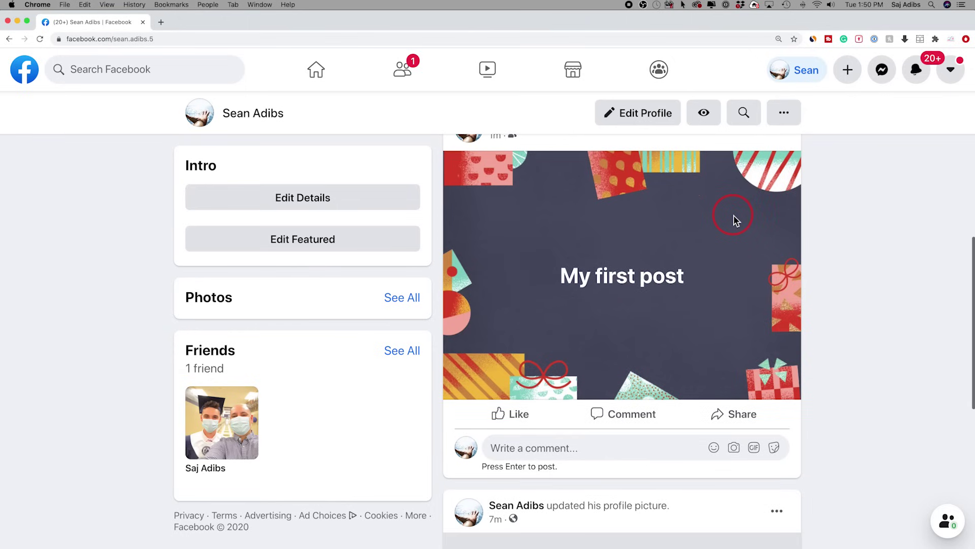
scroll(727, 216, up, 1)
scroll(727, 215, up, 1)
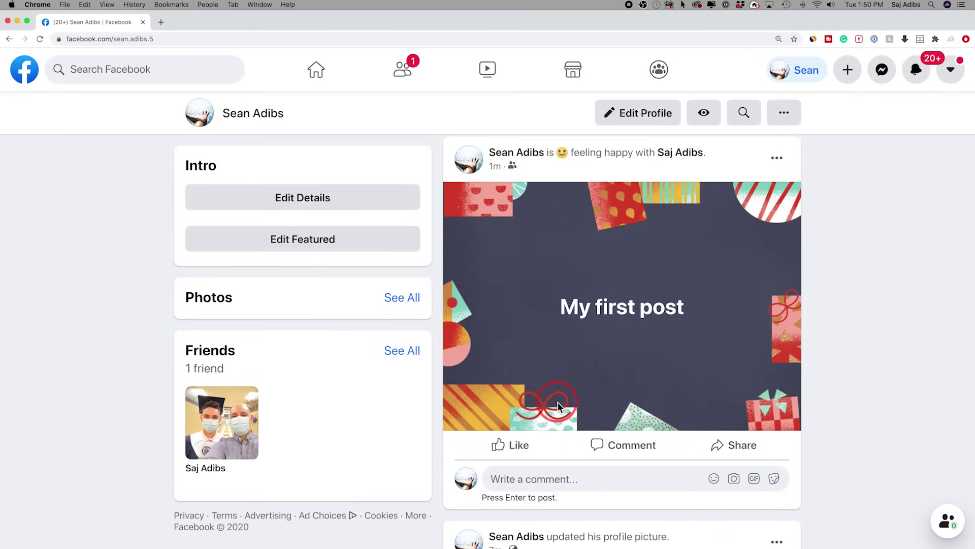
scroll(559, 407, down, 1)
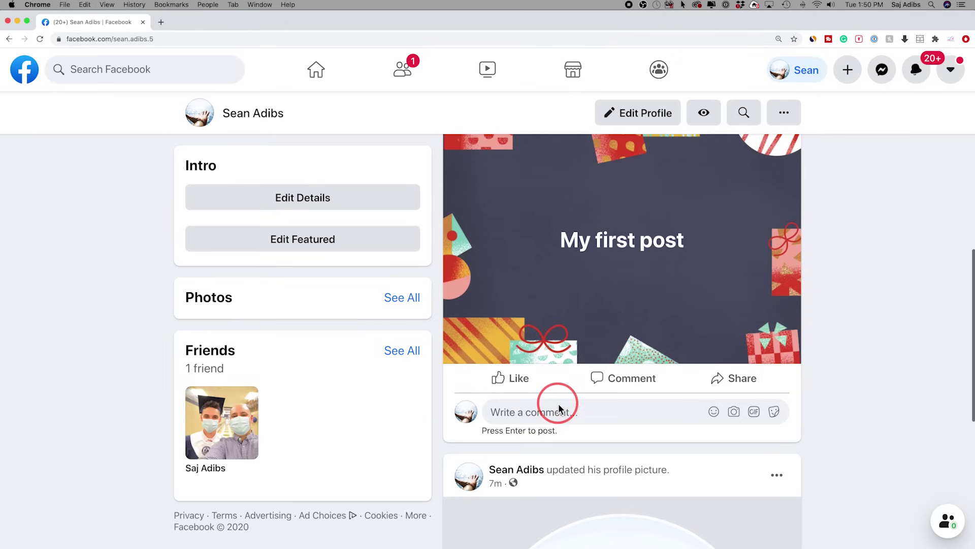
Step: Like the "My first post" post and change the reaction to Love
mouse_move(503, 388)
click(514, 388)
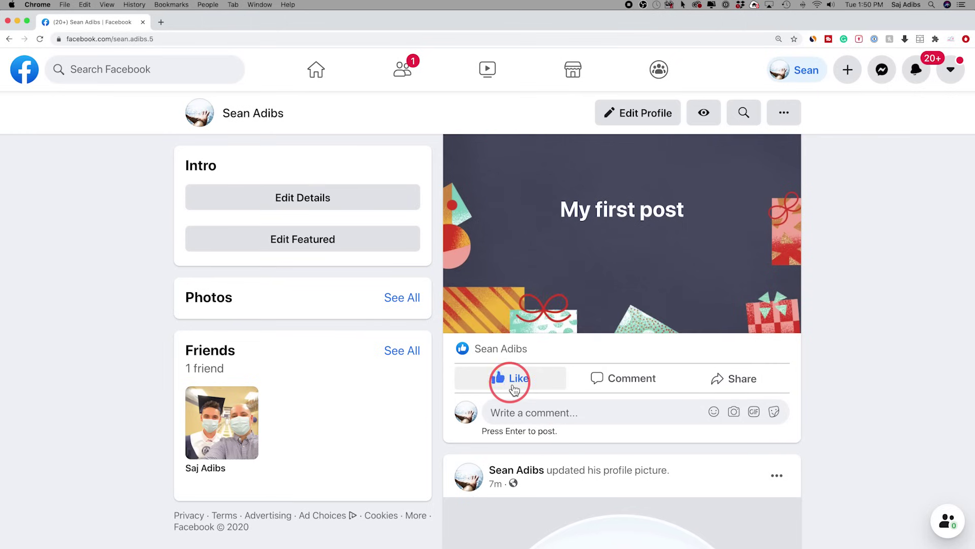
mouse_move(517, 378)
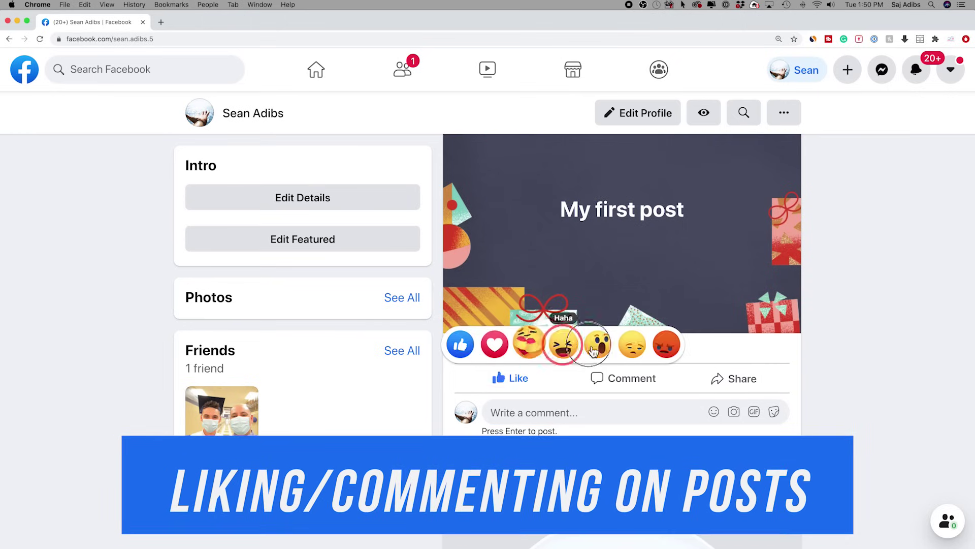
click(493, 351)
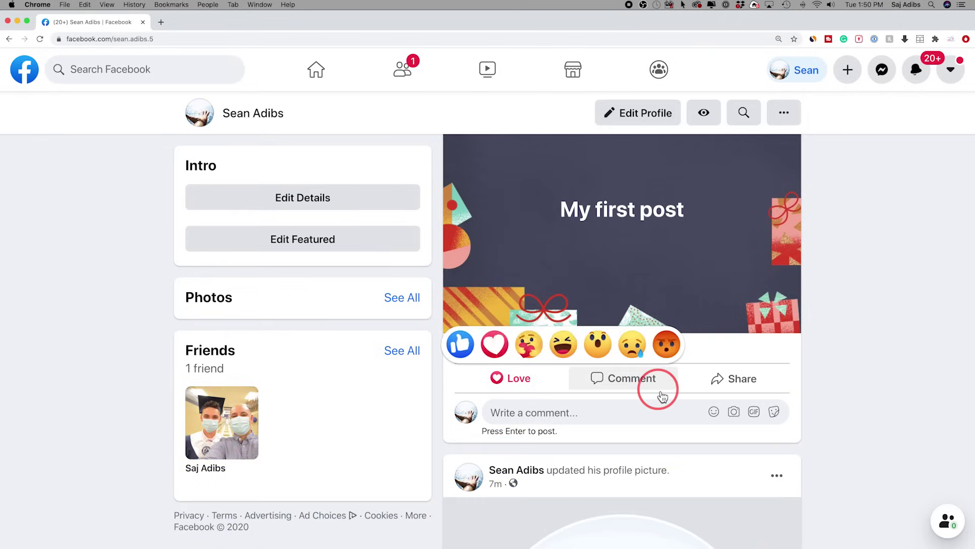
Step: Post the comment "comment" under the first post and look at the post's sharing options
click(519, 413)
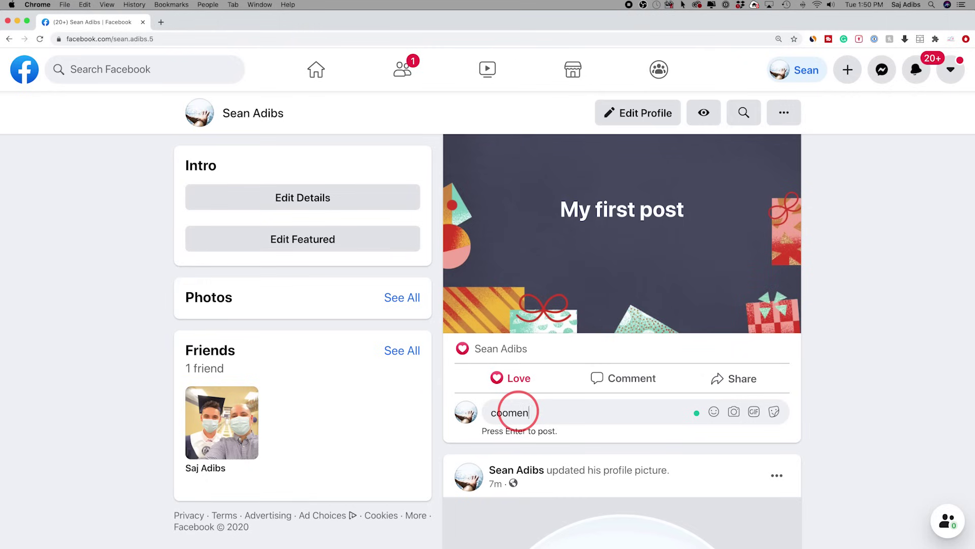
text(comment)
key(Return)
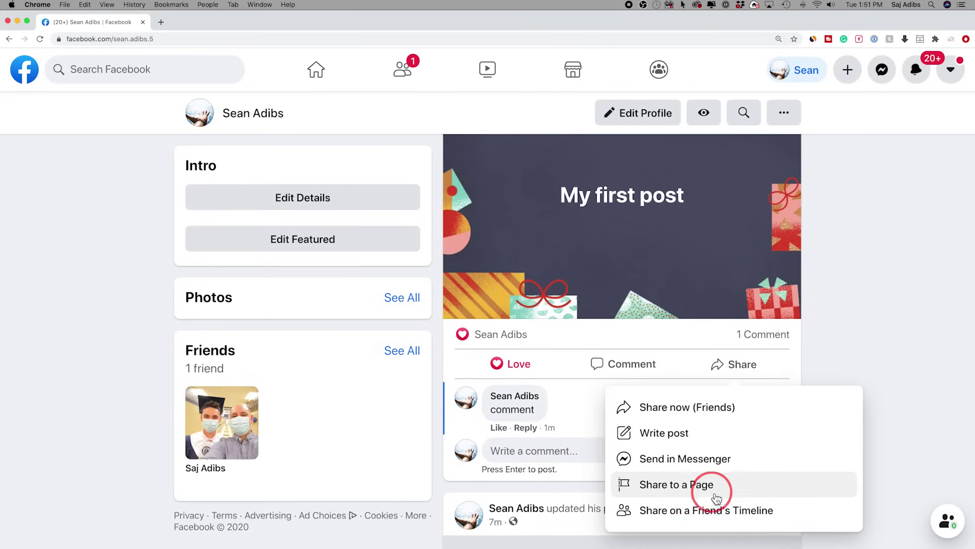
click(687, 337)
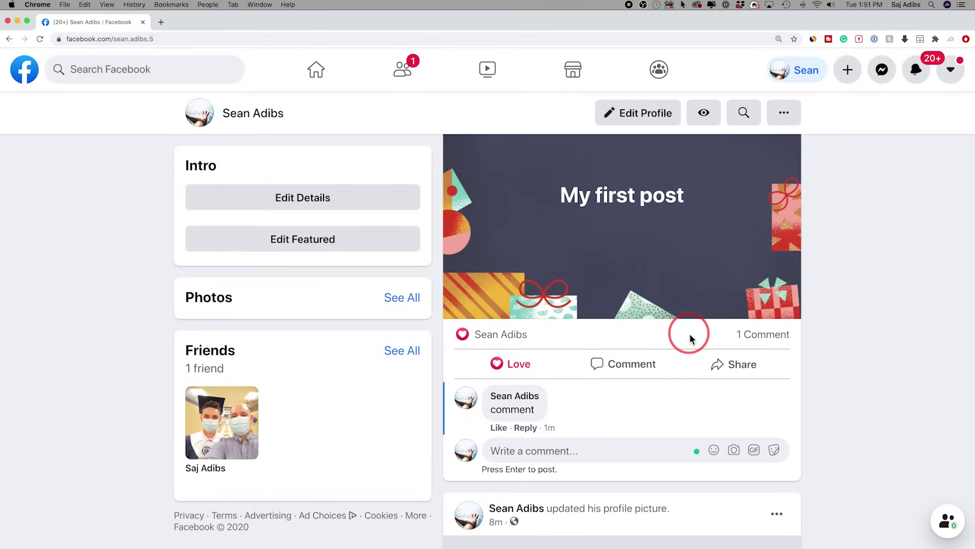
Step: Add a second comment to the first post consisting of a grinning-face emoji
click(723, 456)
click(520, 246)
click(523, 458)
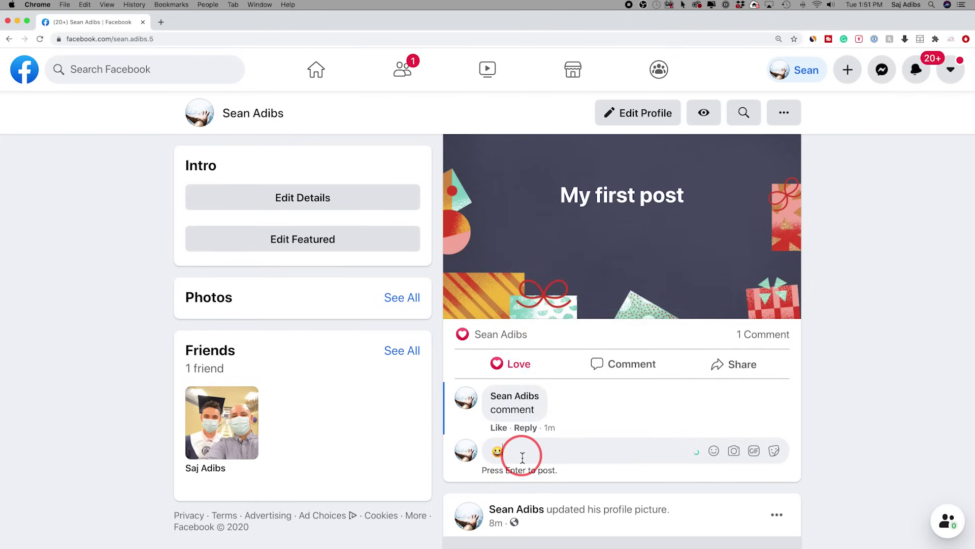
key(Return)
scroll(681, 375, down, 3)
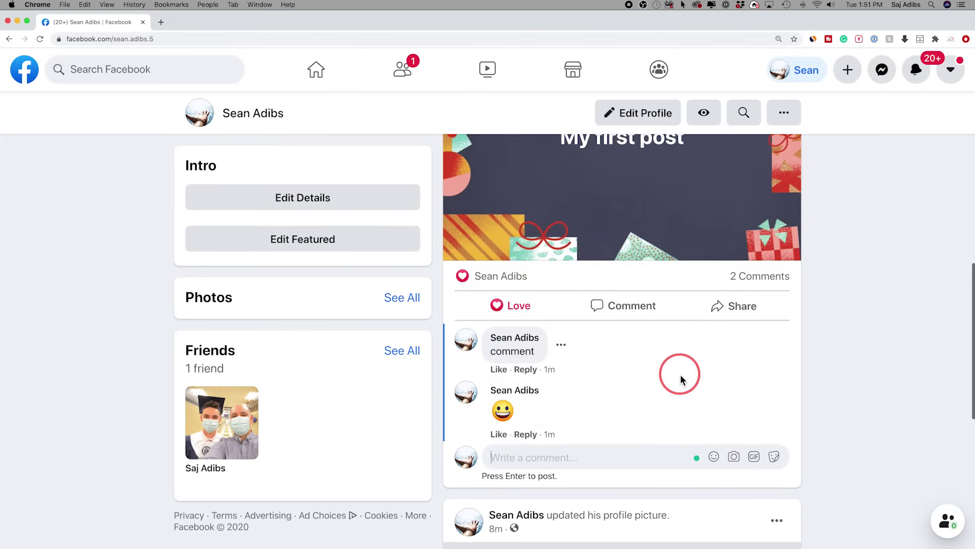
Step: Publish a photo post to friends with the dark laptop picture and the text "second post", and view it on the timeline
scroll(626, 334, up, 10)
scroll(574, 330, down, 6)
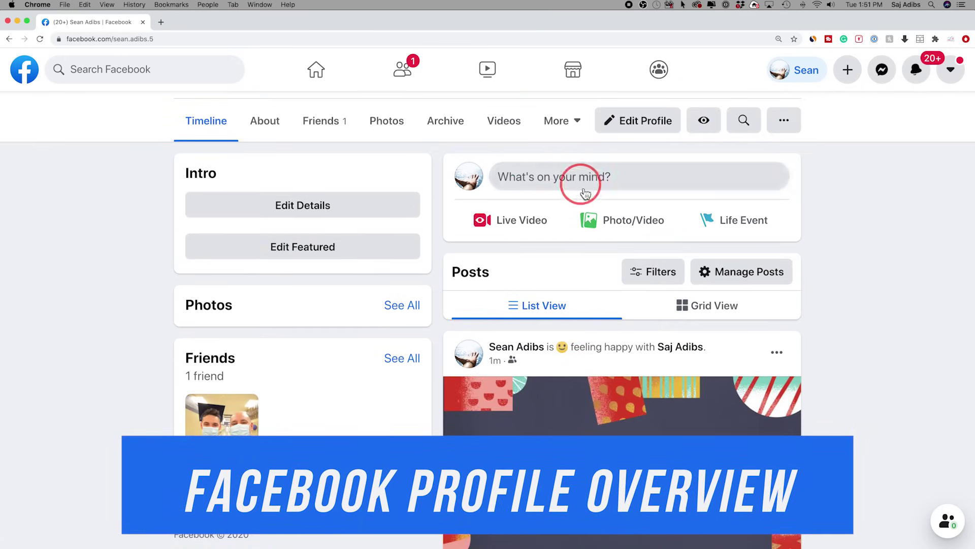
scroll(569, 208, up, 1)
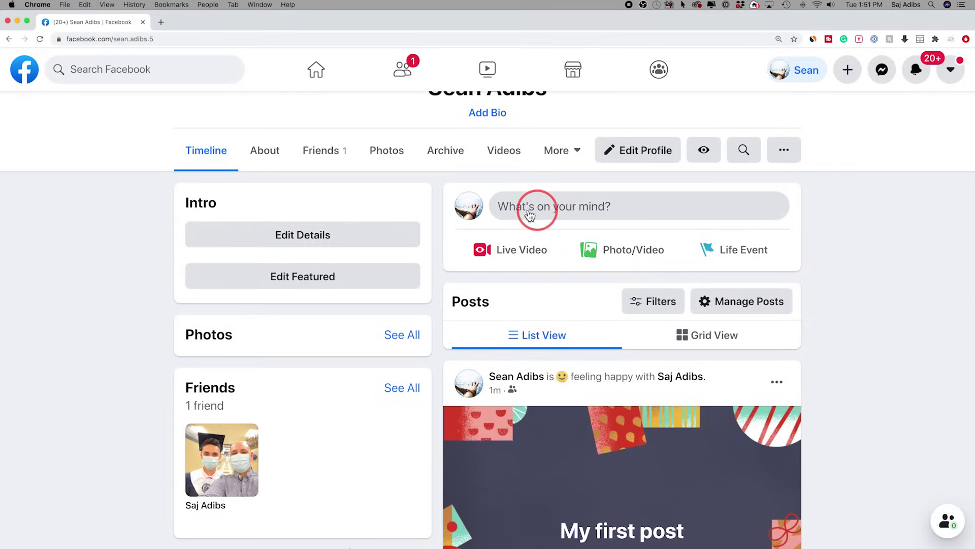
click(619, 253)
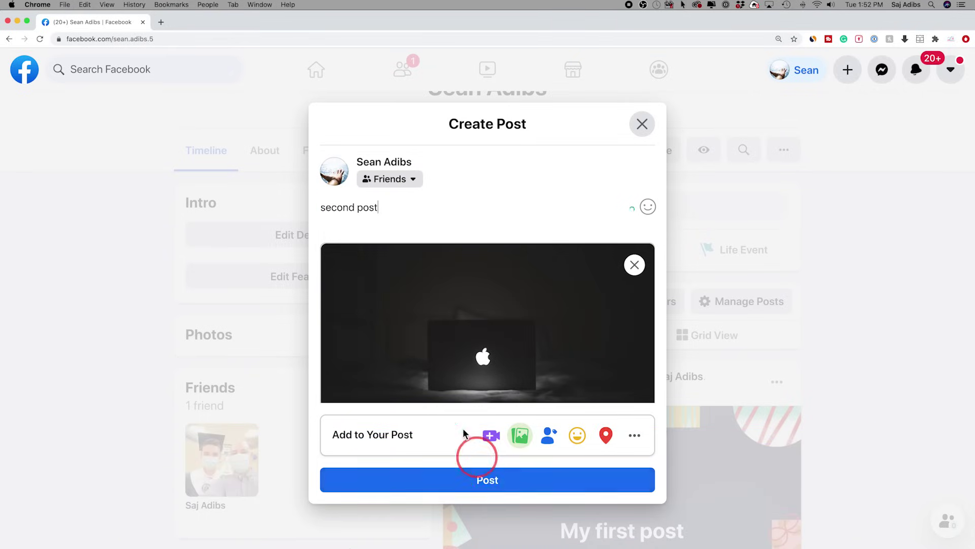
click(488, 482)
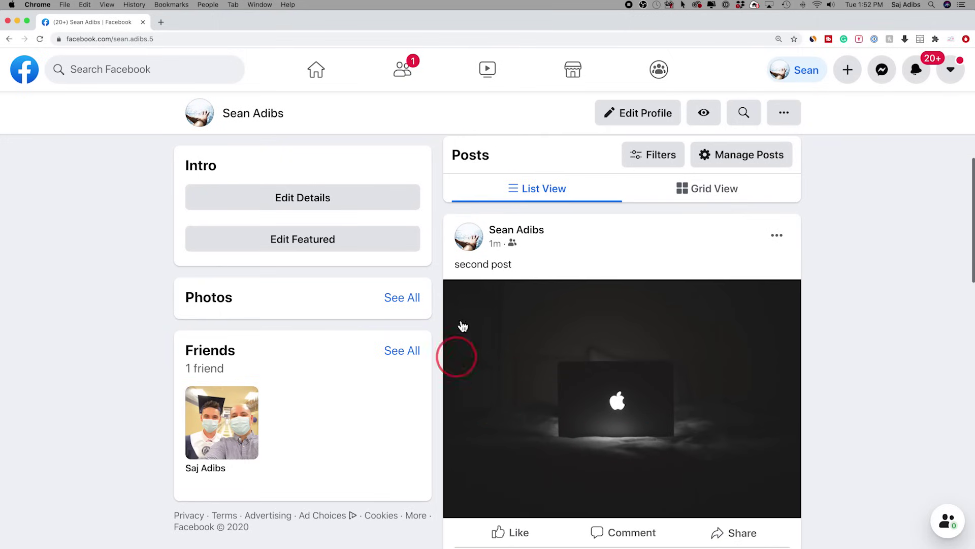
scroll(724, 364, down, 2)
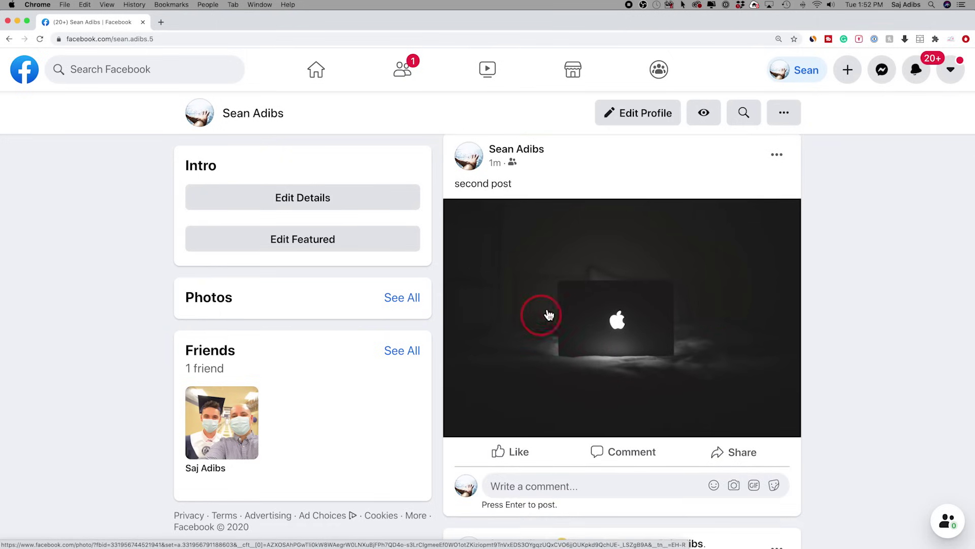
scroll(641, 327, down, 3)
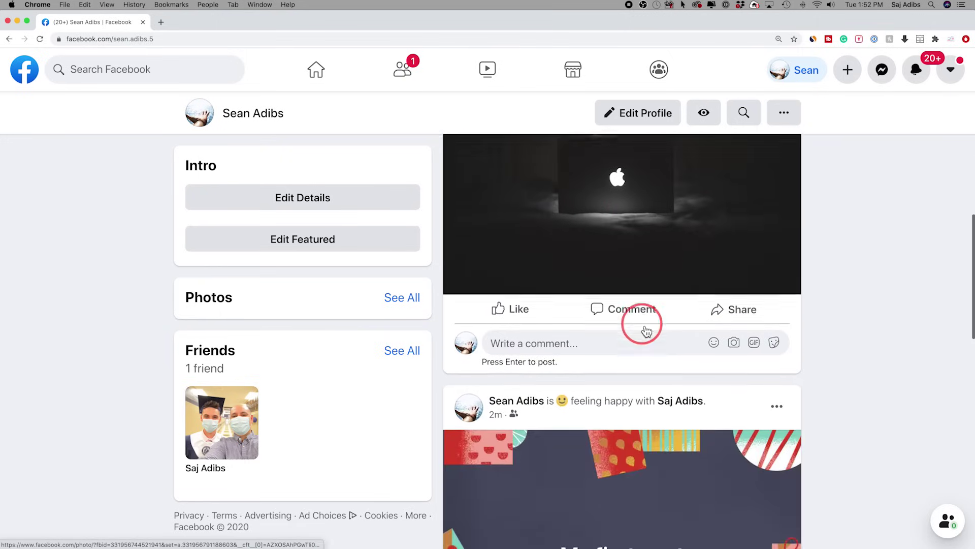
Step: Start a life event from the profile and look through the available categories
scroll(642, 328, up, 10)
scroll(685, 315, down, 3)
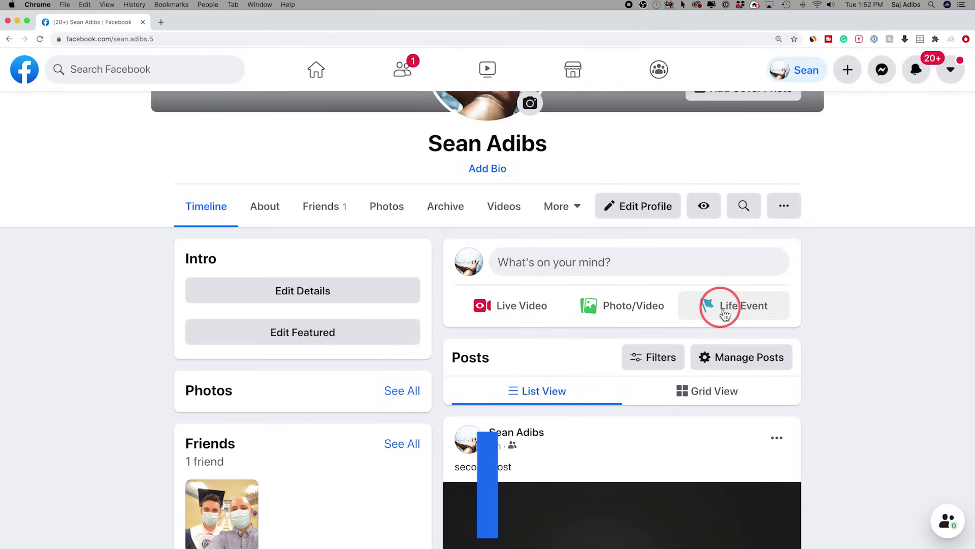
click(723, 310)
scroll(551, 324, down, 4)
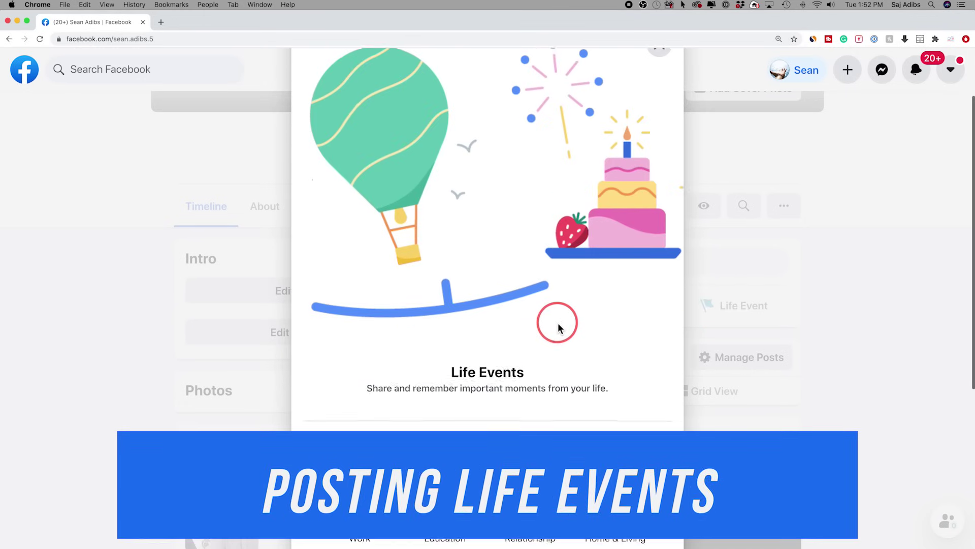
scroll(560, 327, down, 3)
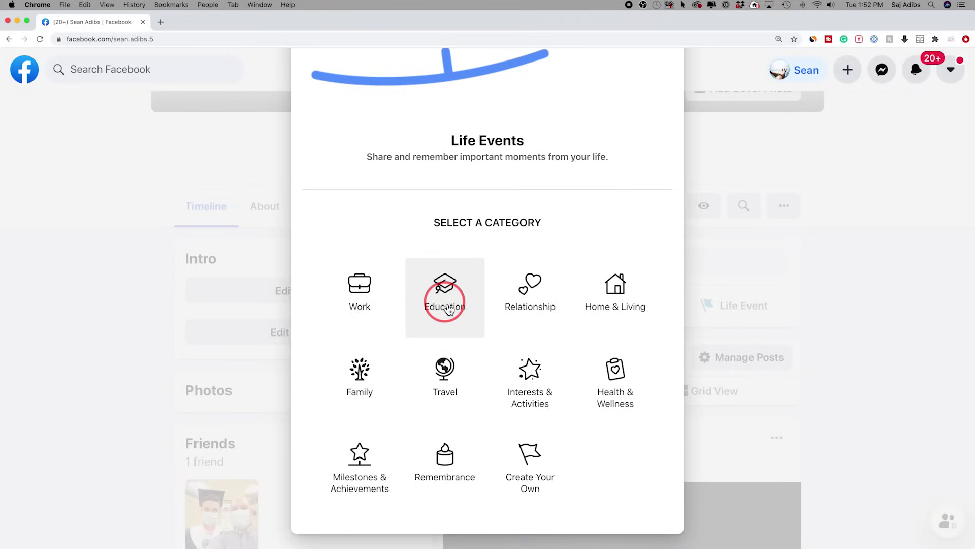
Step: Open the Work category's "Started Job" life event form, review its fields, and close it without sharing
click(359, 299)
click(485, 314)
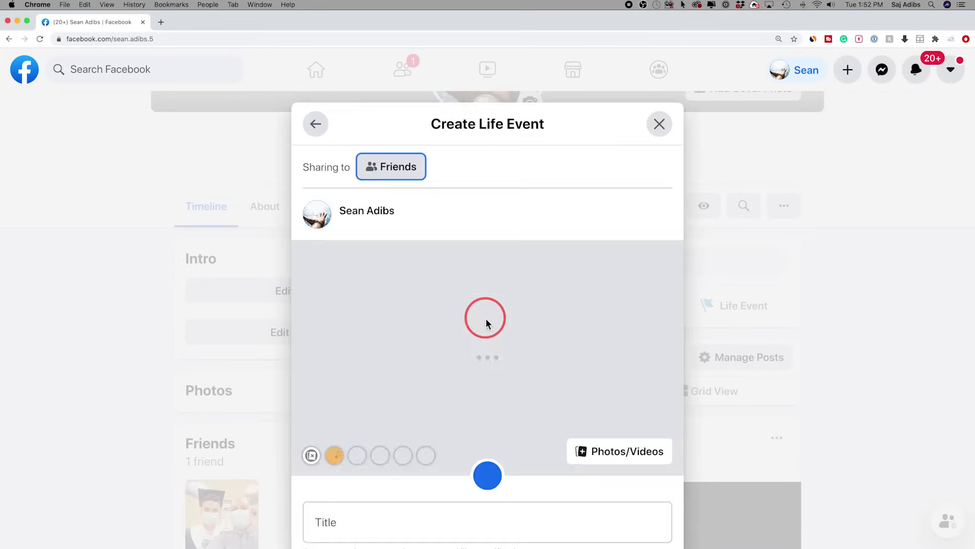
scroll(499, 343, down, 3)
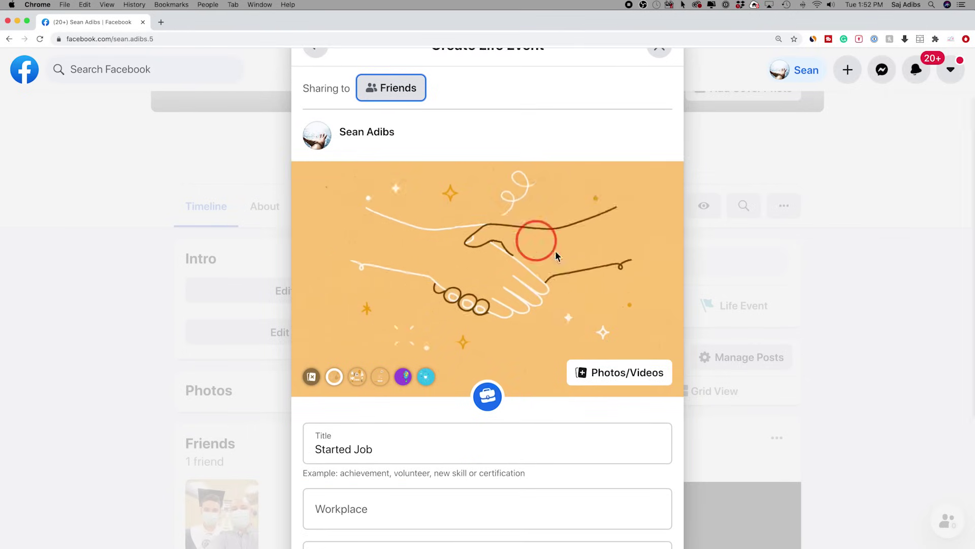
scroll(431, 320, down, 4)
scroll(433, 436, down, 2)
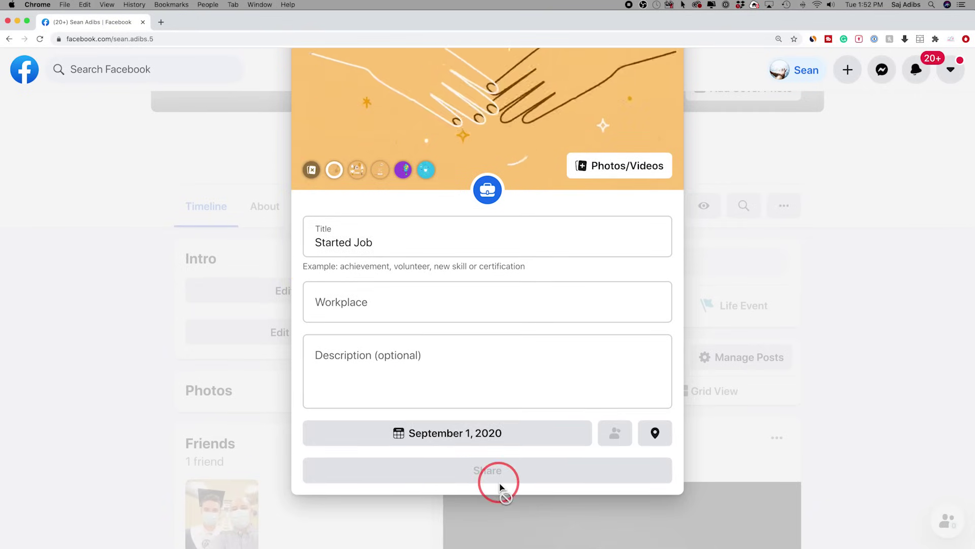
scroll(455, 282, up, 6)
click(659, 130)
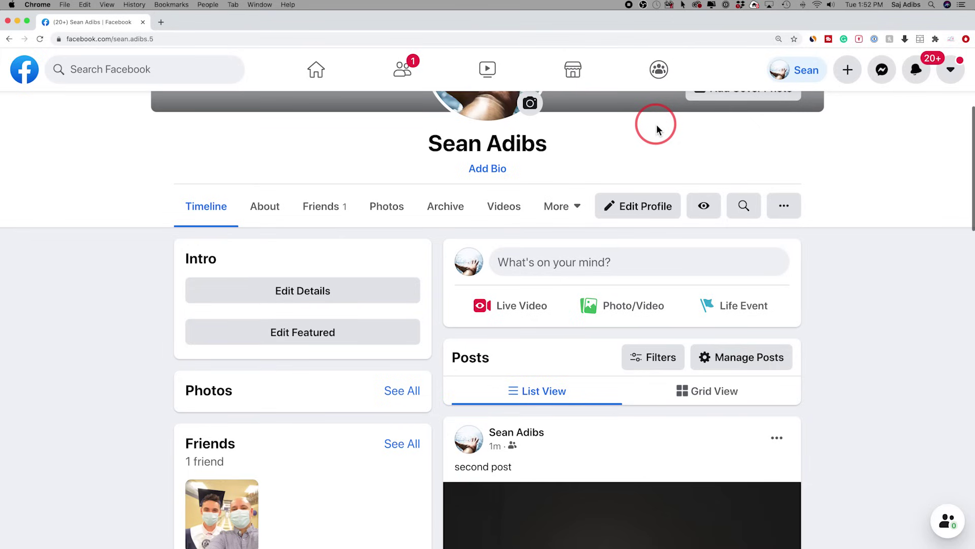
Step: View the profile's photo collection and return to the timeline
scroll(657, 130, down, 3)
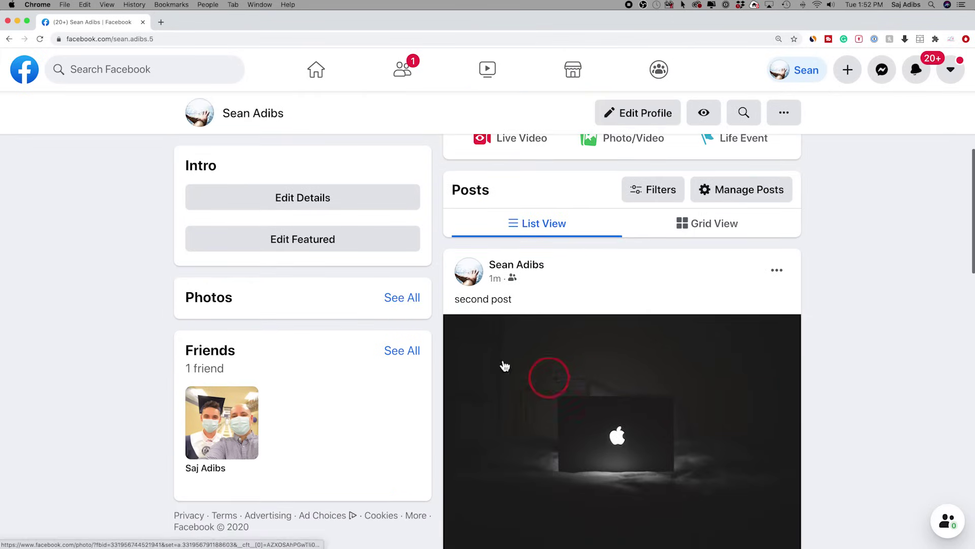
click(222, 304)
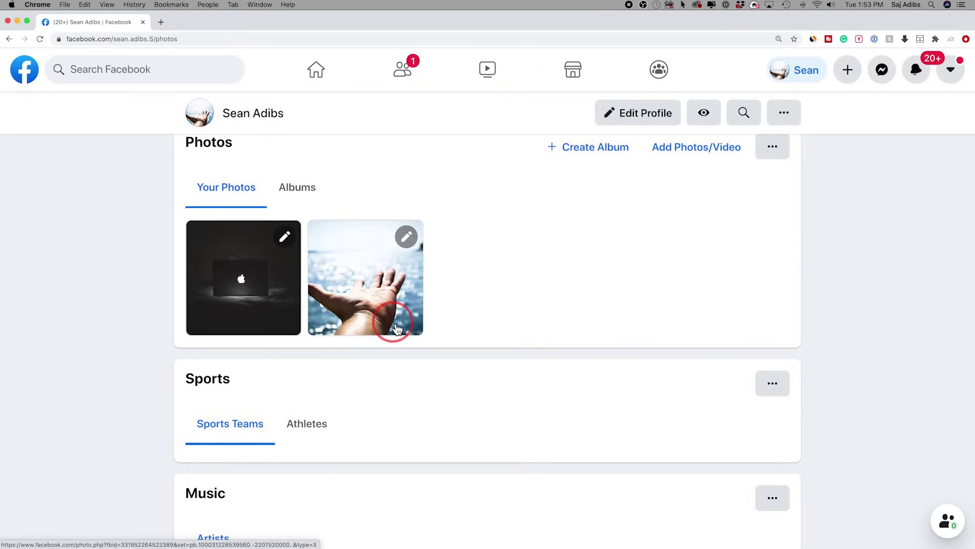
click(10, 39)
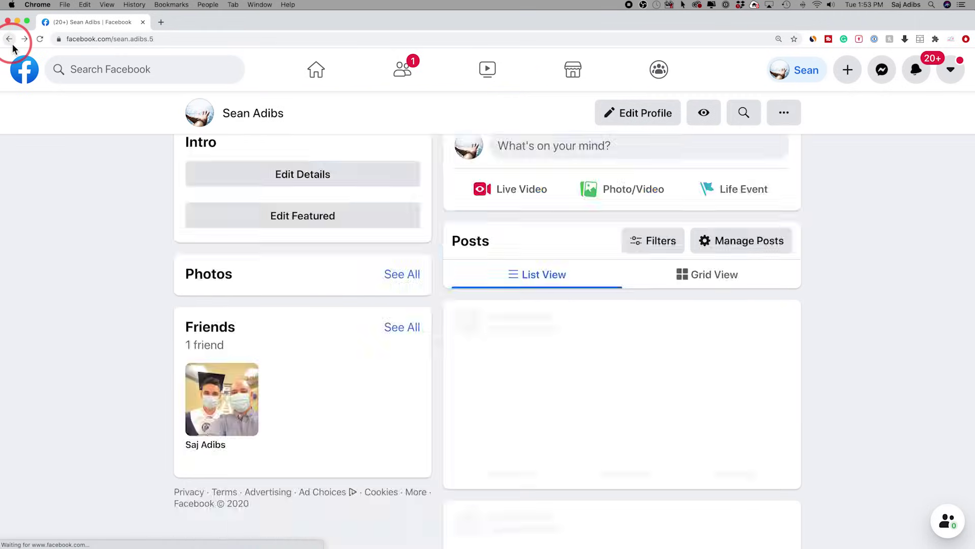
Step: Look through the profile's About, Friends and Videos sections
scroll(213, 281, down, 1)
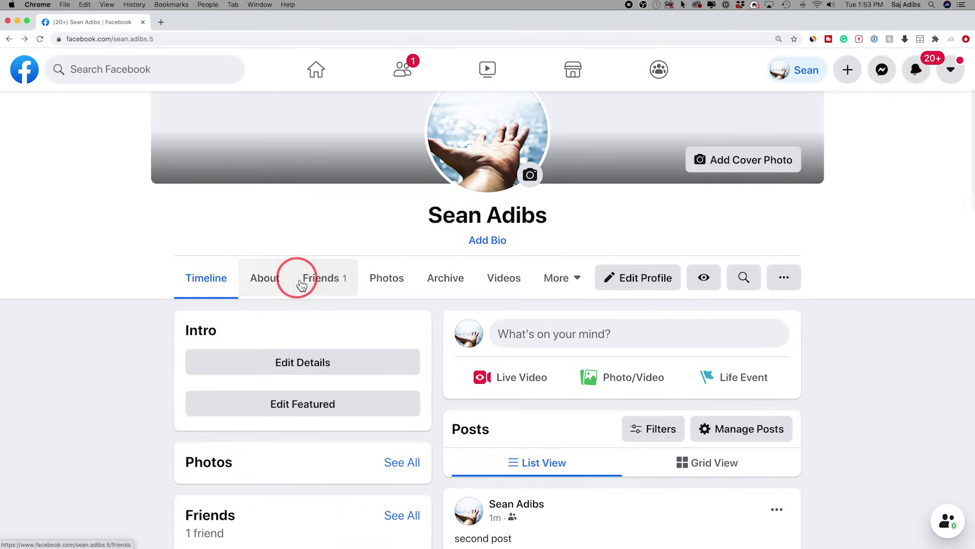
click(263, 286)
scroll(153, 282, down, 2)
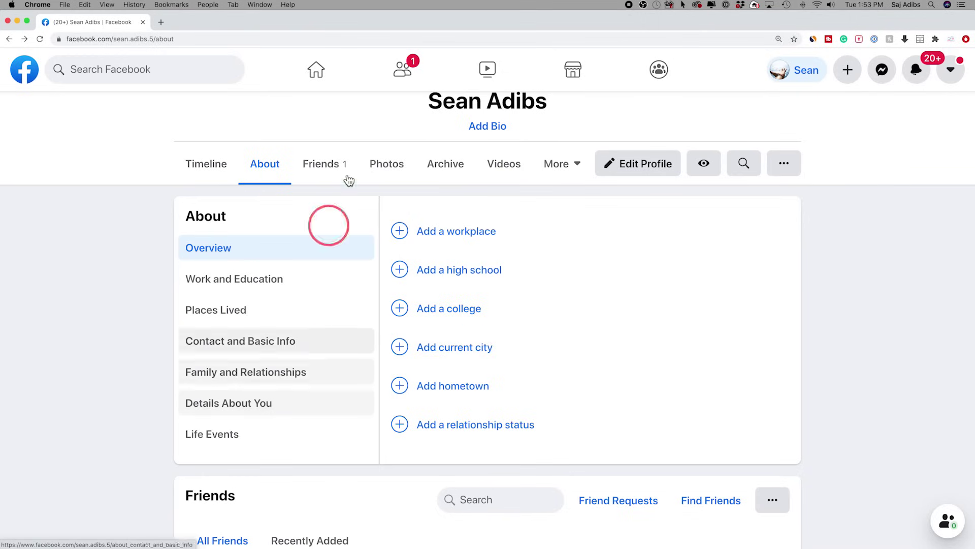
click(329, 167)
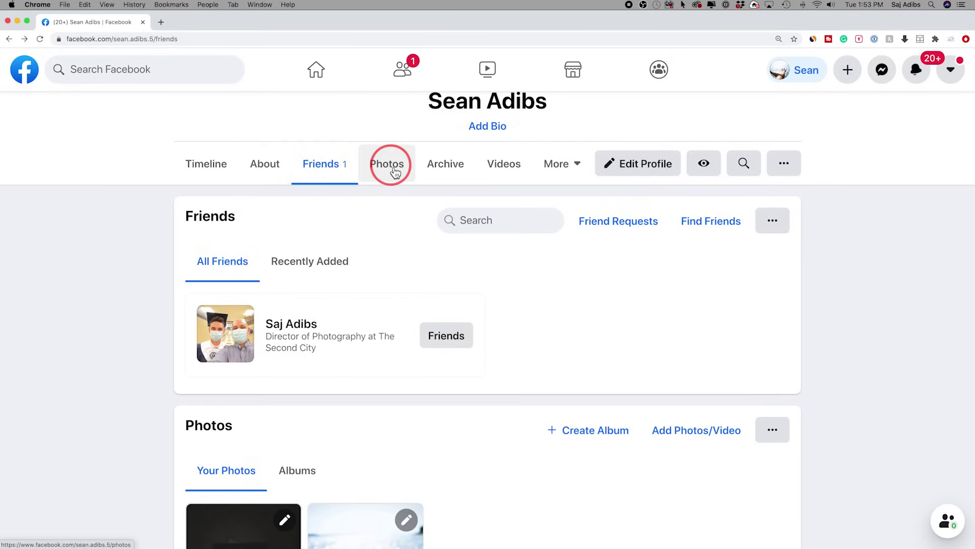
click(506, 165)
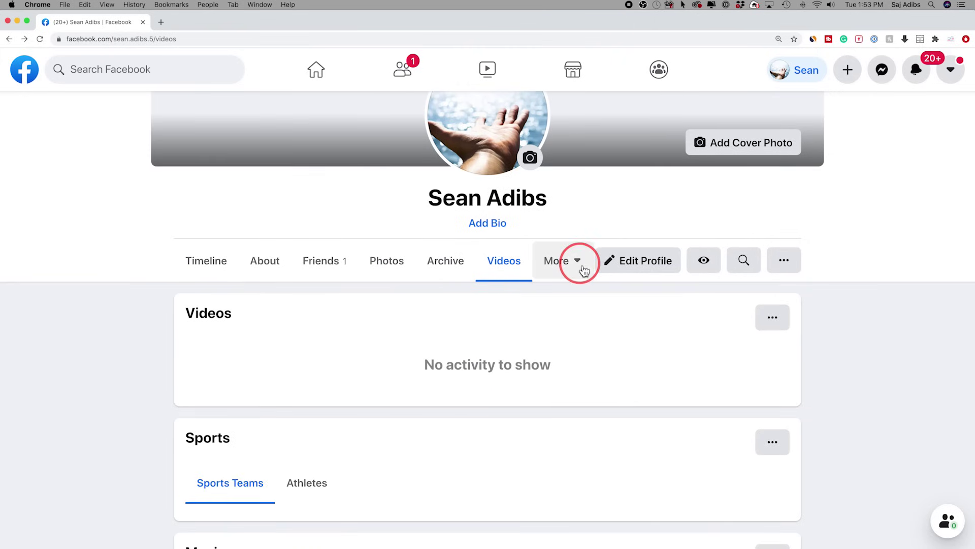
Step: View the list of additional profile sections such as Check-Ins, Sports and Music, and close it
click(579, 262)
scroll(462, 363, down, 3)
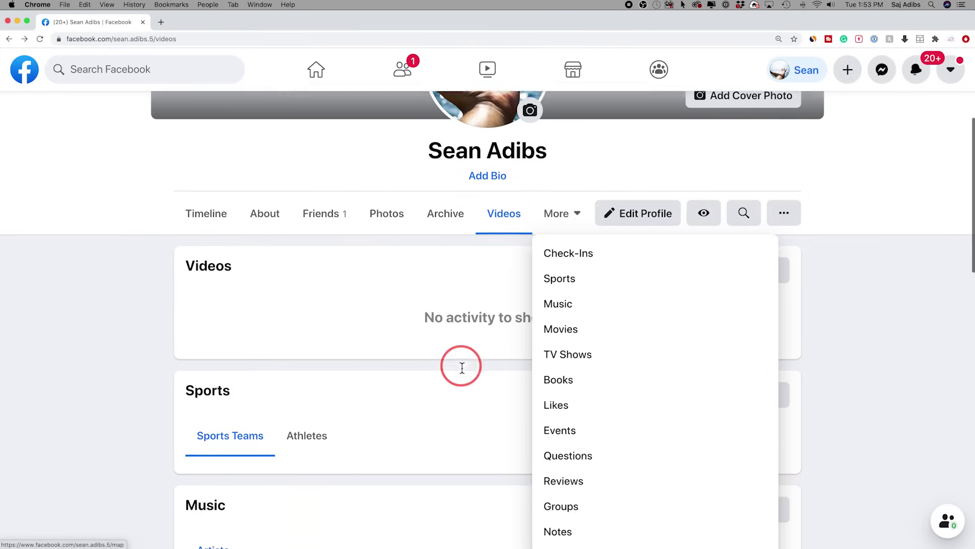
click(373, 251)
scroll(406, 280, up, 5)
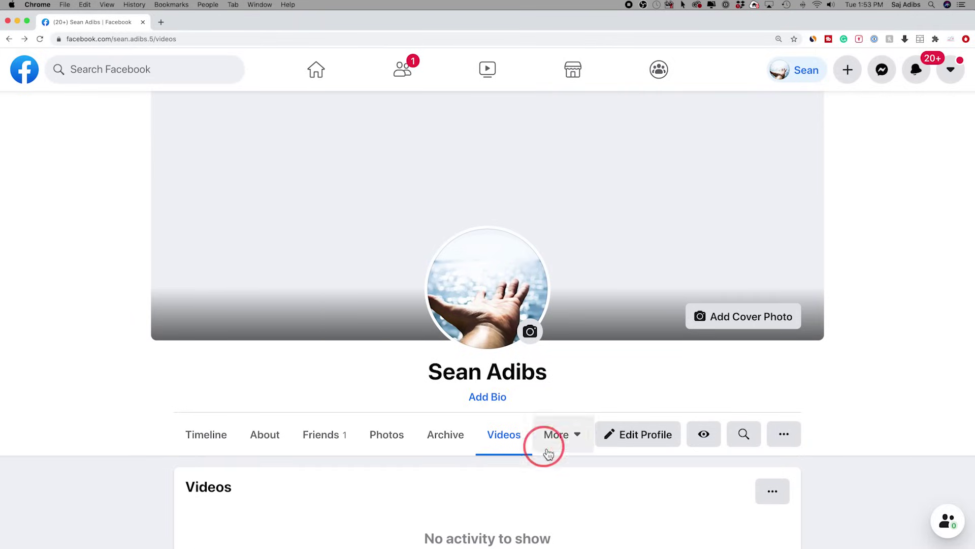
Step: Review the profile editing options for picture, cover photo, bio and intro, close them, and return to the home feed
scroll(646, 427, down, 2)
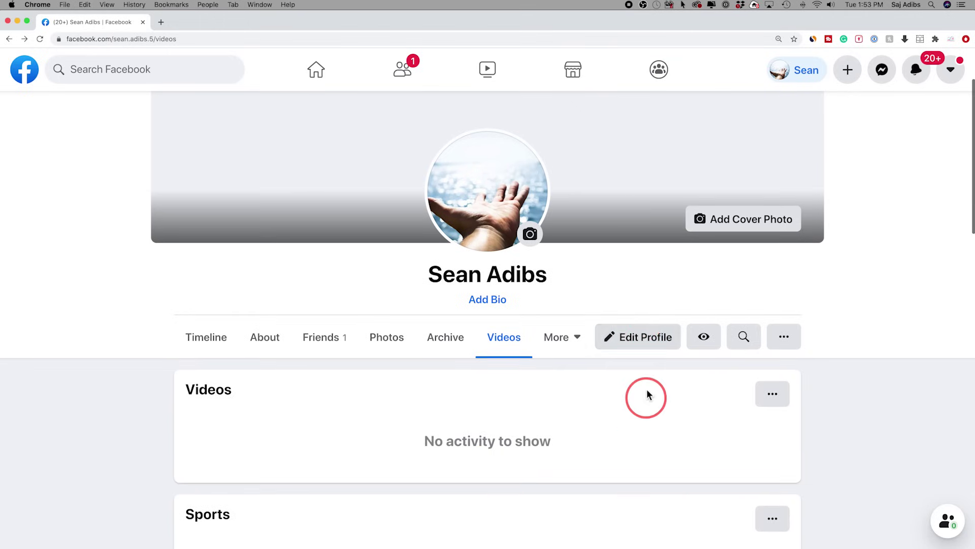
click(649, 342)
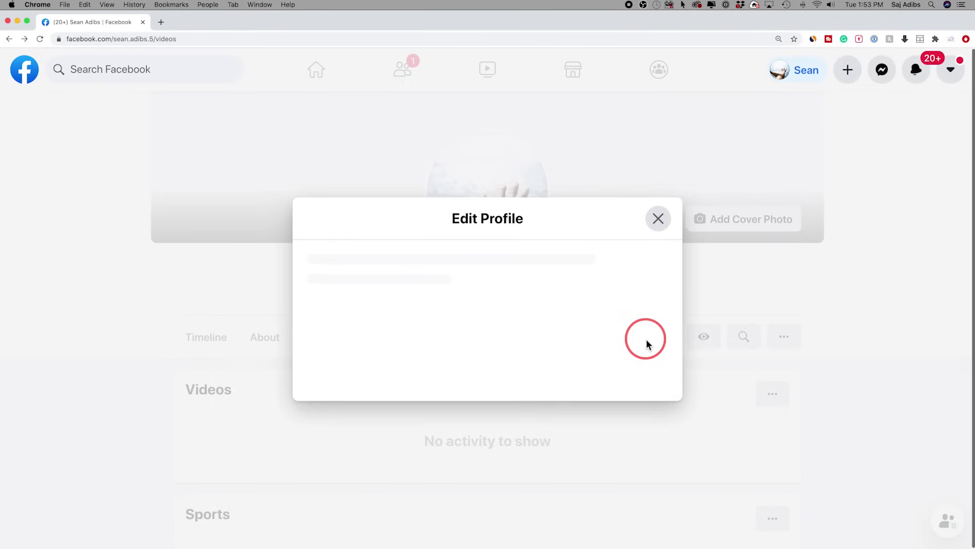
scroll(601, 381, down, 4)
scroll(602, 379, down, 5)
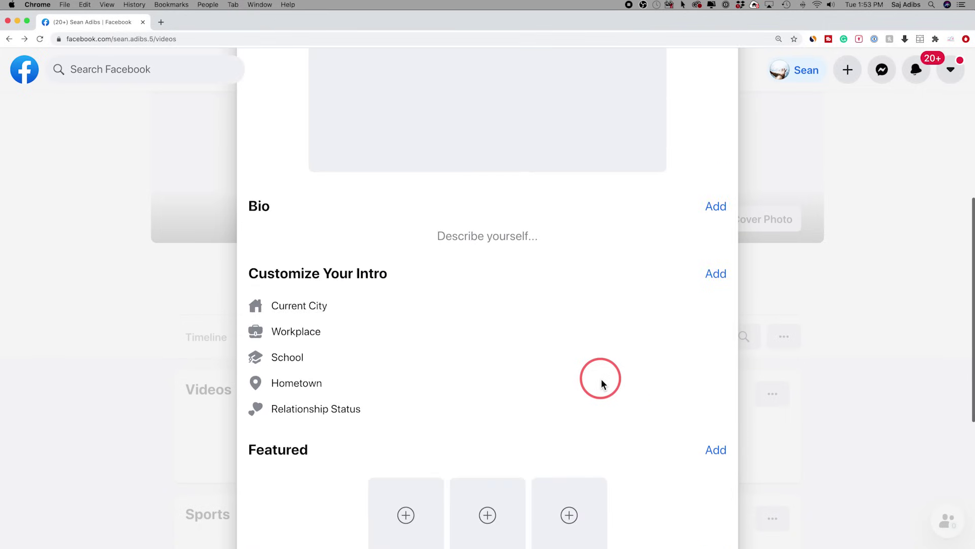
scroll(570, 404, up, 9)
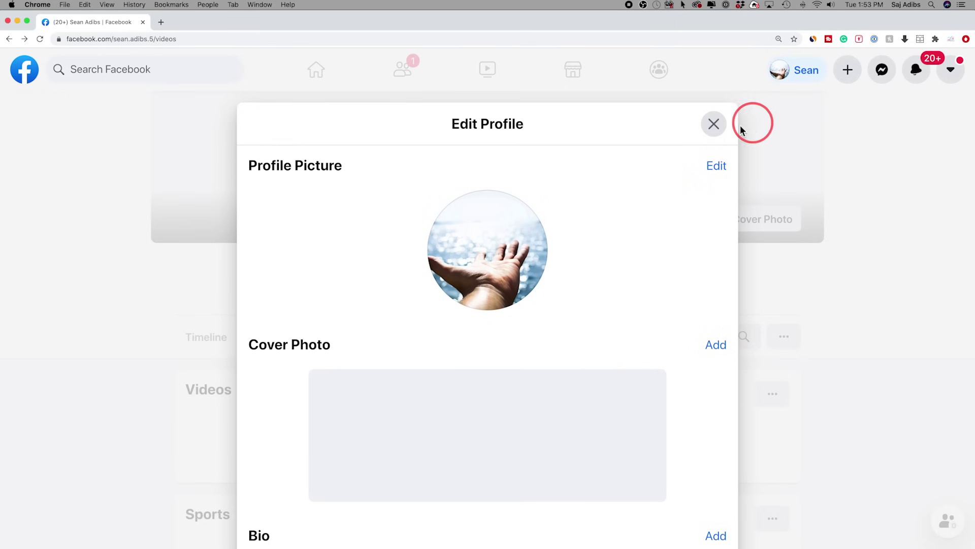
click(714, 124)
click(315, 69)
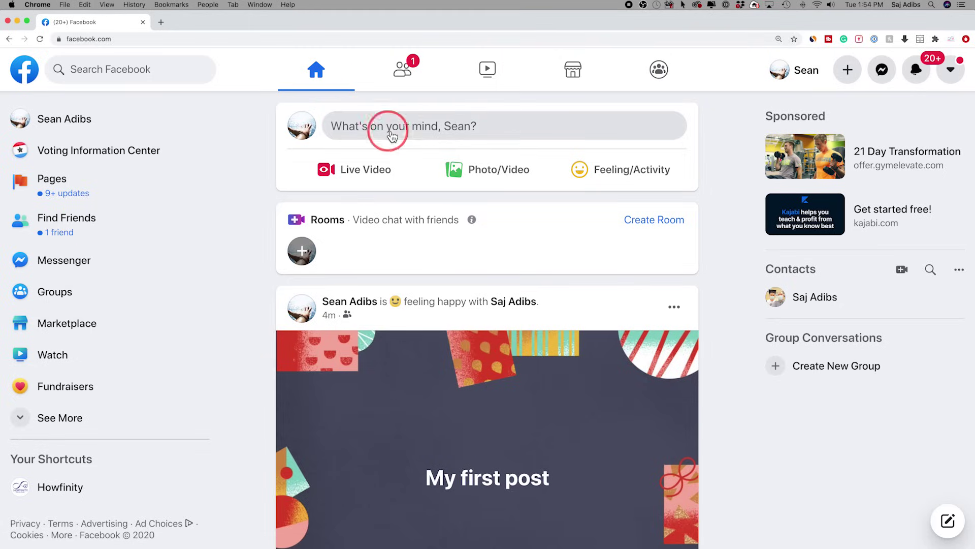
Step: Open the Watch section and browse through its video feed
scroll(602, 139, down, 1)
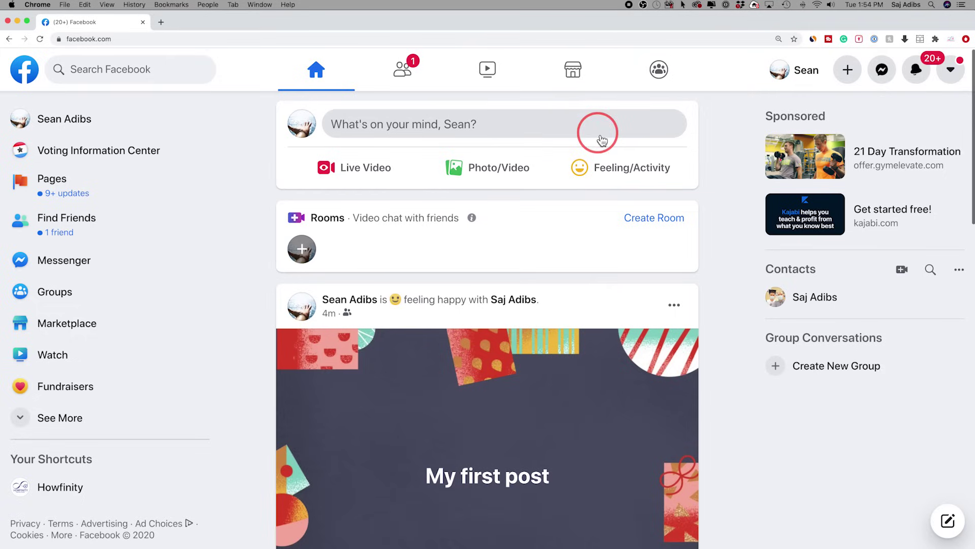
click(502, 83)
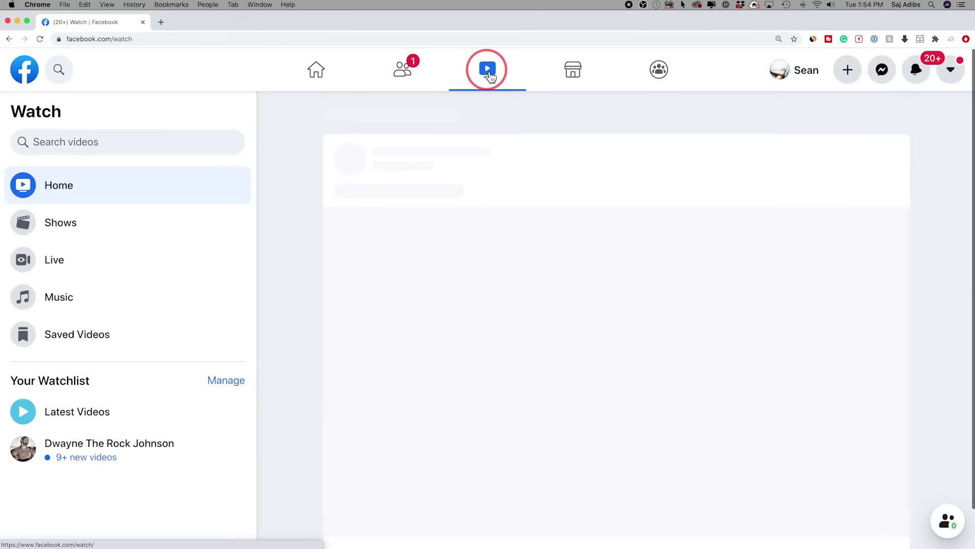
scroll(592, 311, down, 15)
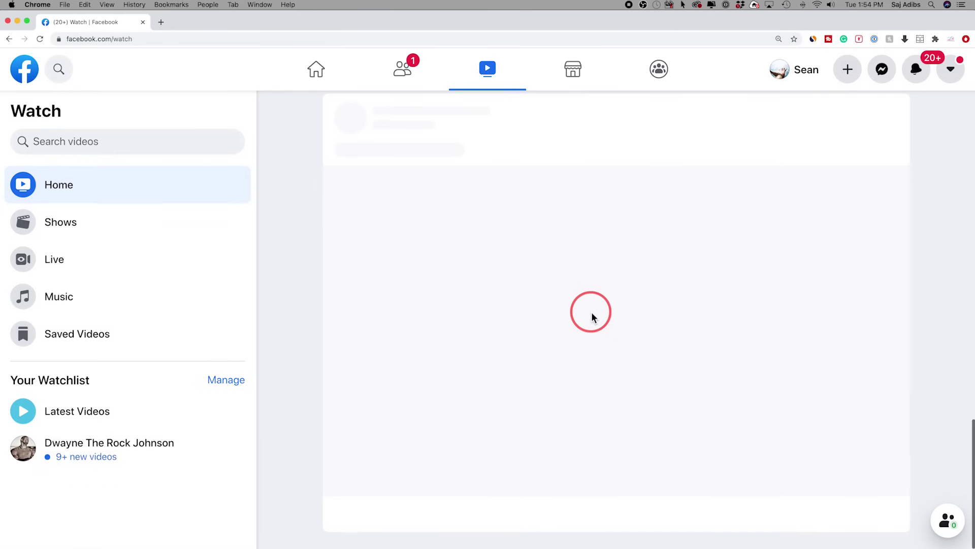
scroll(595, 319, down, 10)
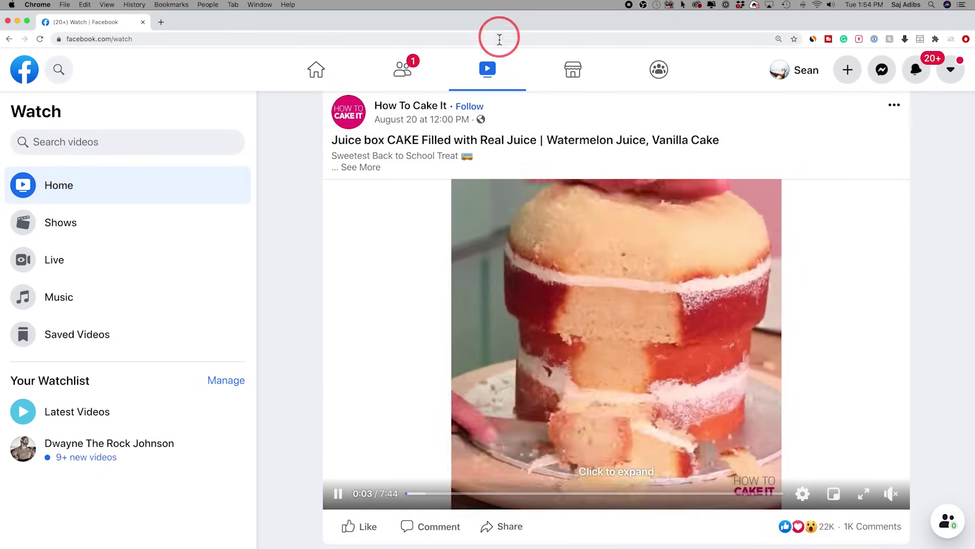
Step: Open Marketplace and look over the listings in Today's Picks
click(575, 81)
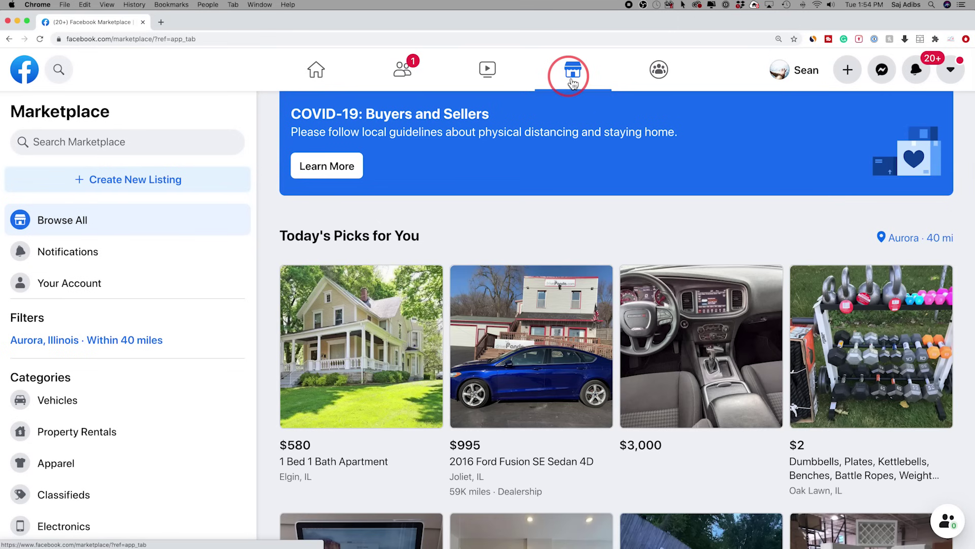
click(769, 308)
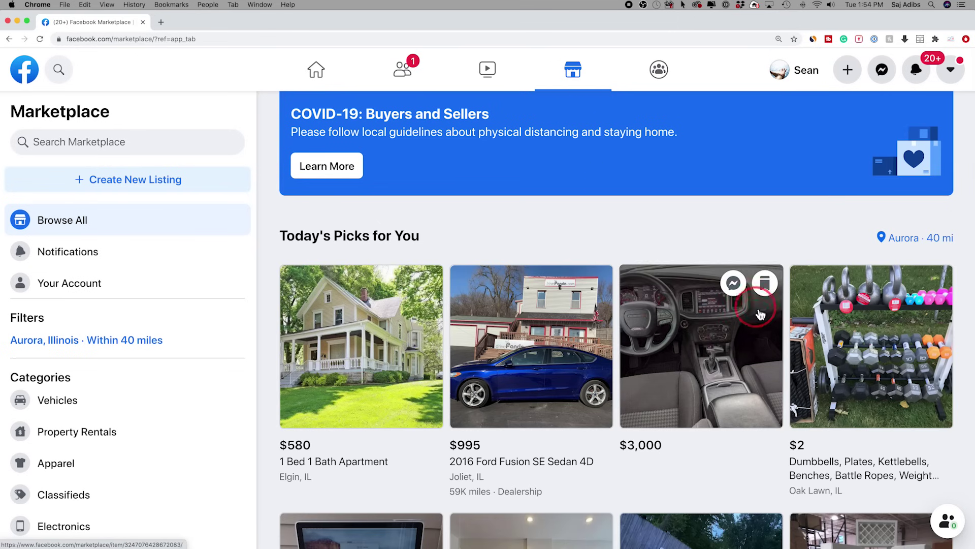
scroll(760, 314, down, 2)
click(581, 61)
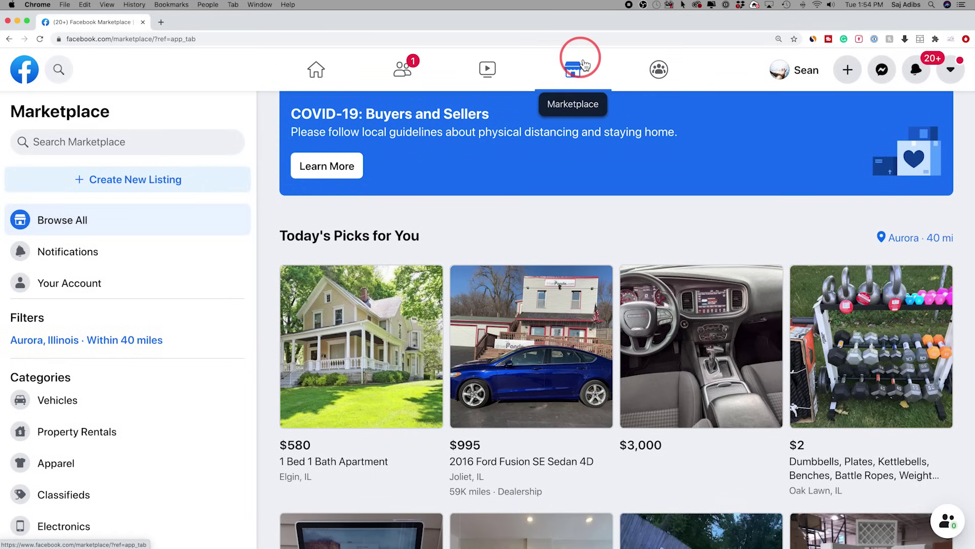
Step: Open Groups and browse the suggested groups in the Science & Tech category
click(677, 75)
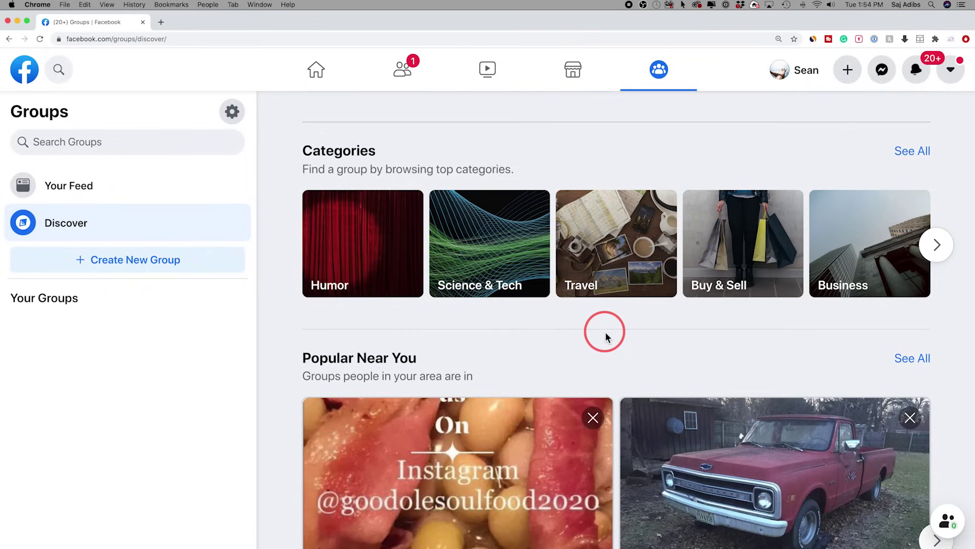
click(483, 270)
scroll(577, 305, down, 3)
scroll(655, 355, down, 5)
scroll(583, 374, down, 2)
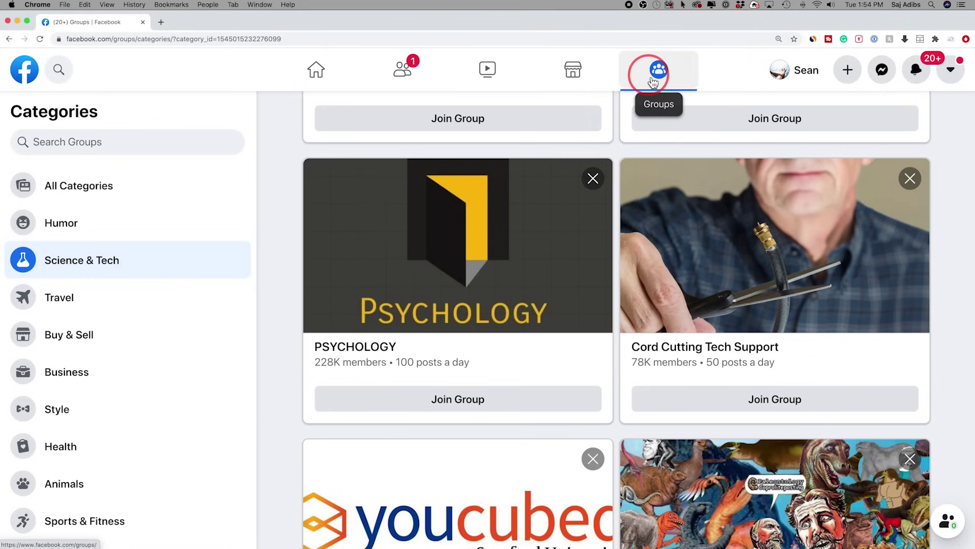
Step: Review the options for creating items such as a post, page, event or fundraiser, close them, and return to the home feed
click(853, 76)
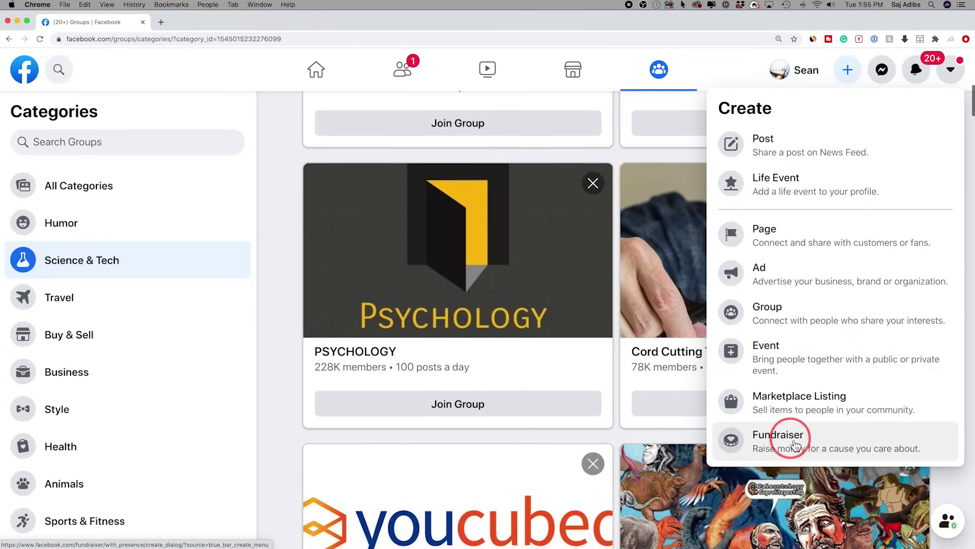
click(703, 66)
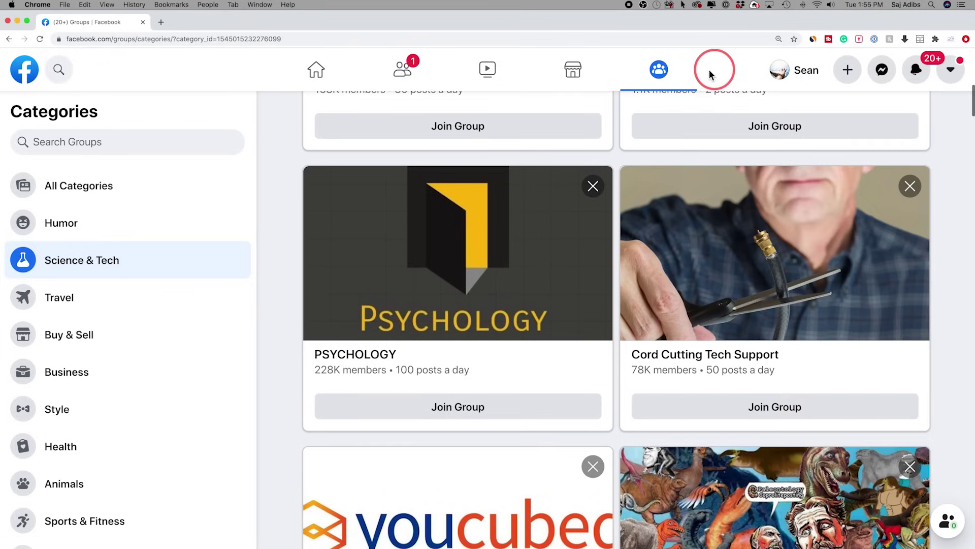
click(308, 74)
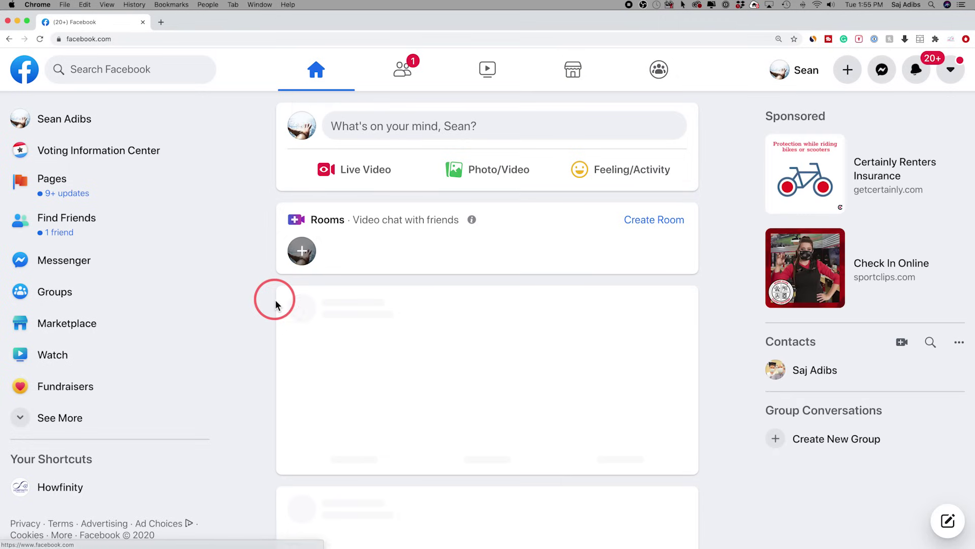
Step: Examine the Rooms section for video chat with friends on the home feed, highlighting its description and clearing the selection
click(276, 303)
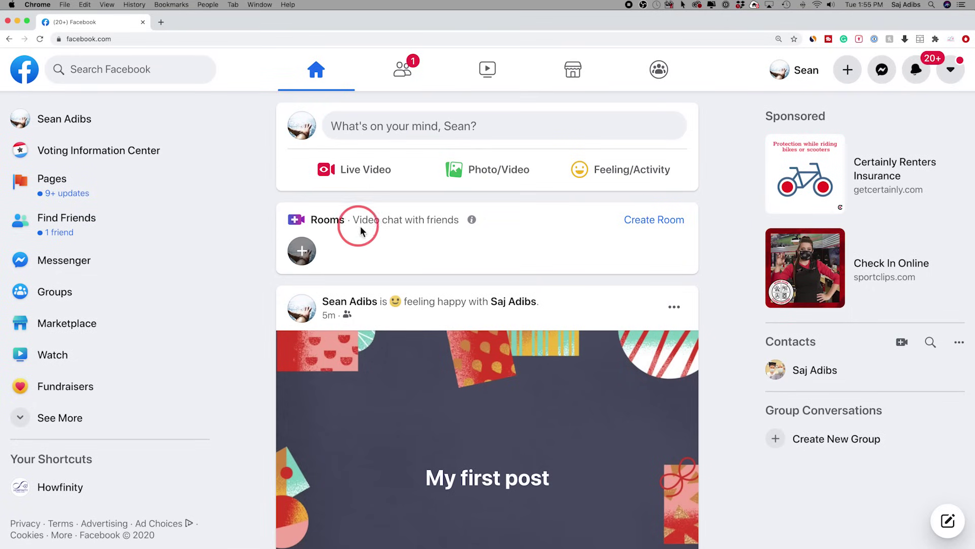
drag(357, 224, 445, 223)
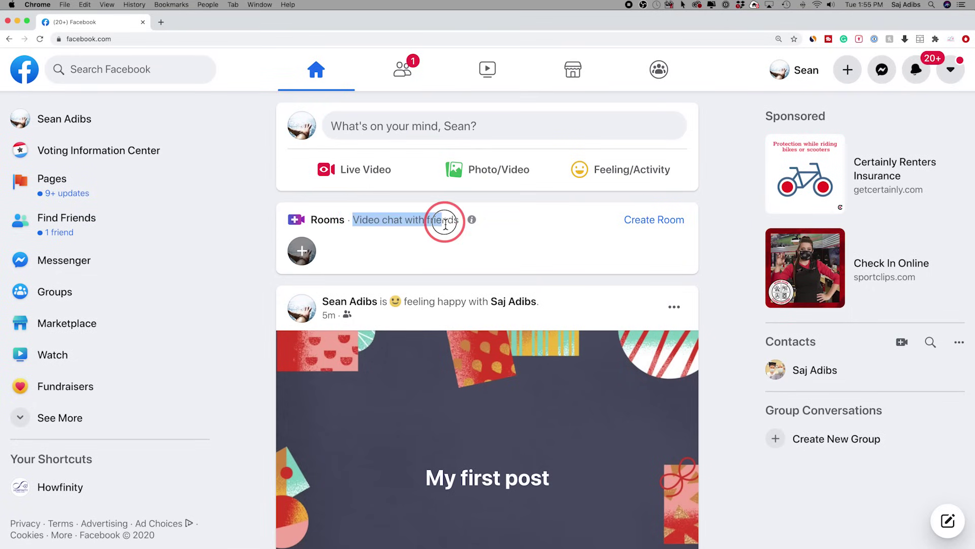
click(426, 235)
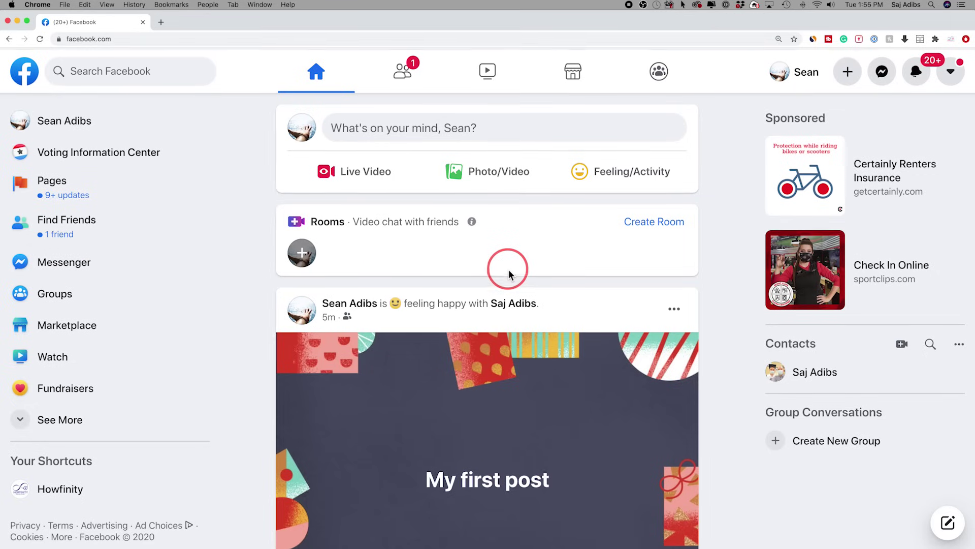
Step: Expand the home page's full list of Facebook sections and look through it from Events and Games to Movies
click(61, 418)
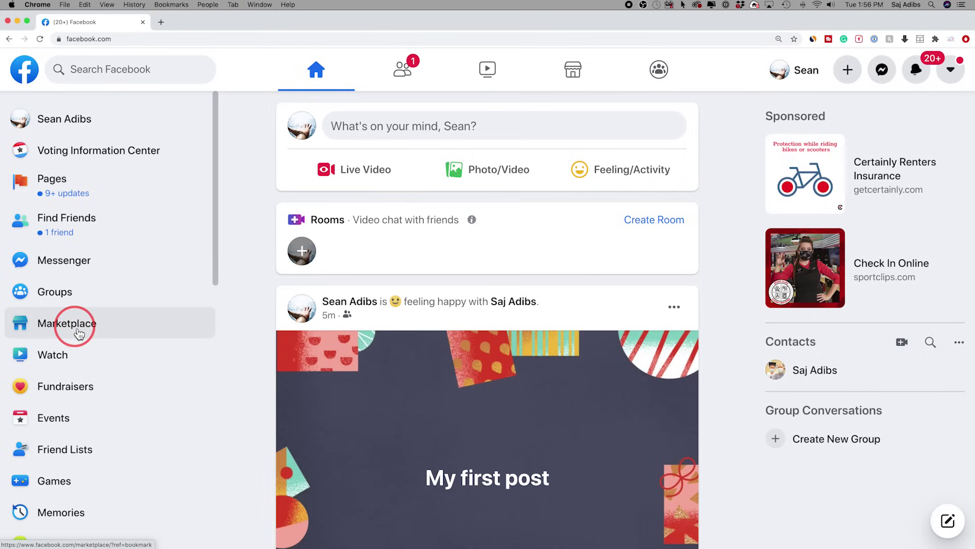
scroll(83, 363, down, 5)
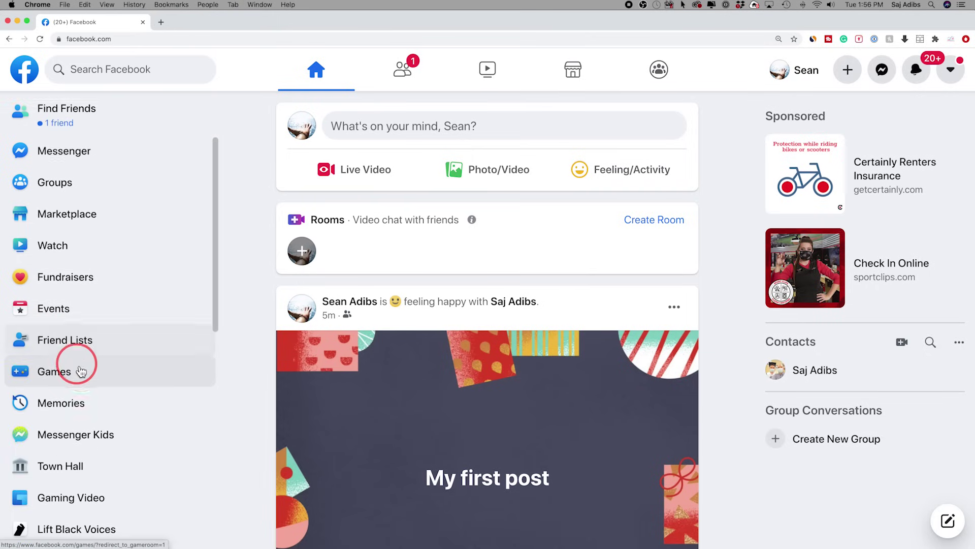
scroll(87, 371, down, 2)
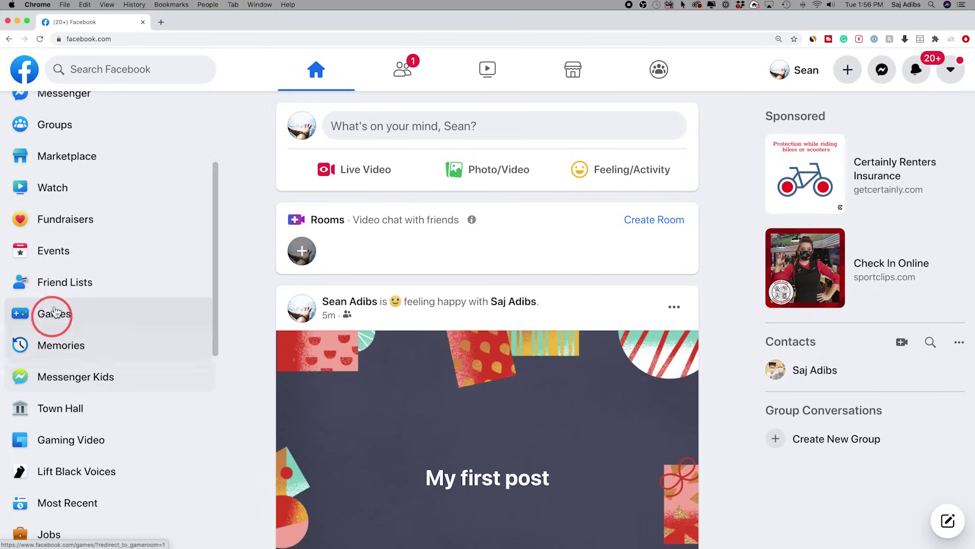
scroll(119, 319, down, 3)
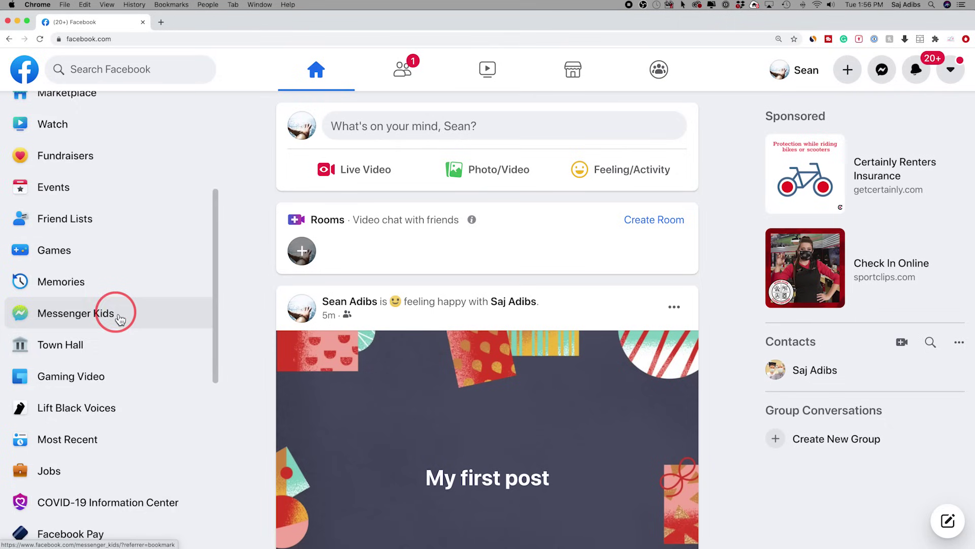
scroll(120, 319, down, 1)
scroll(120, 319, down, 6)
scroll(113, 411, down, 8)
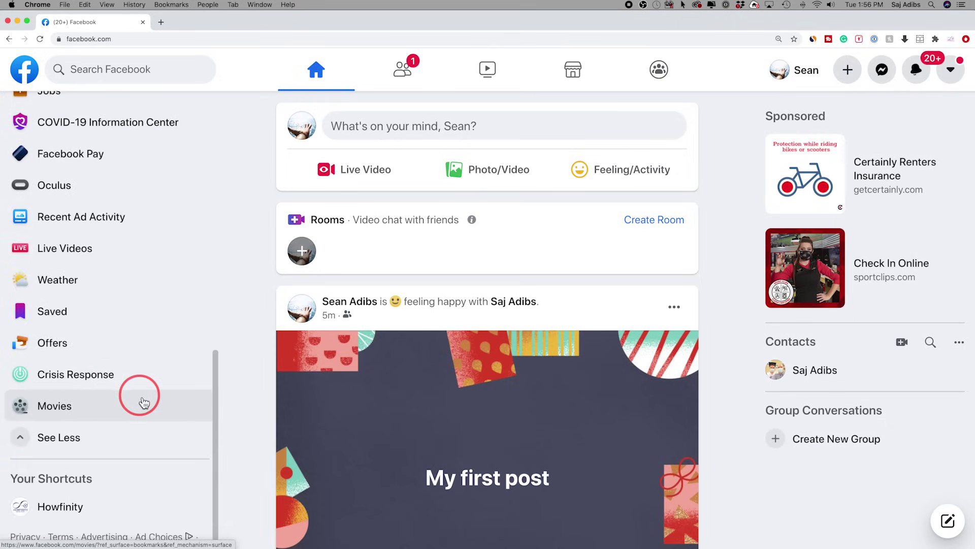
scroll(140, 399, up, 20)
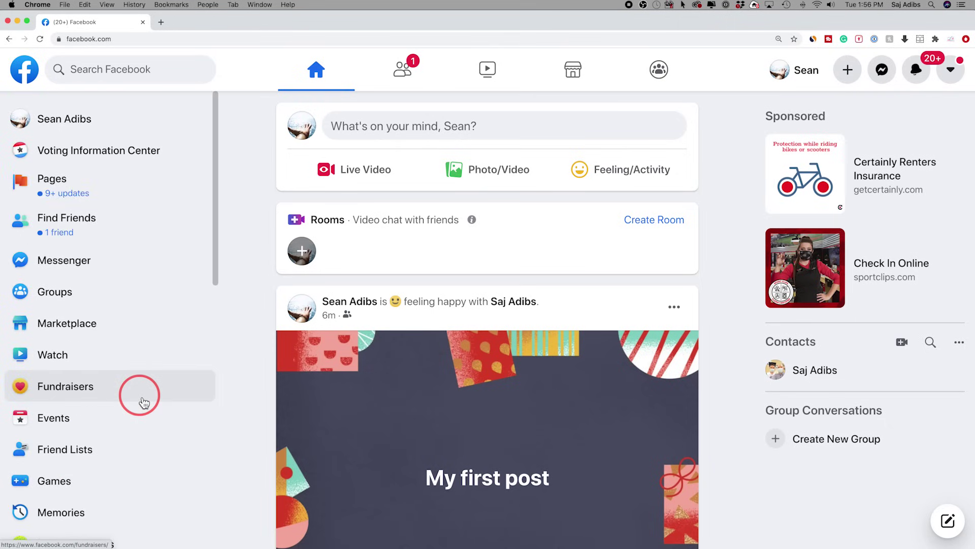
mouse_move(302, 318)
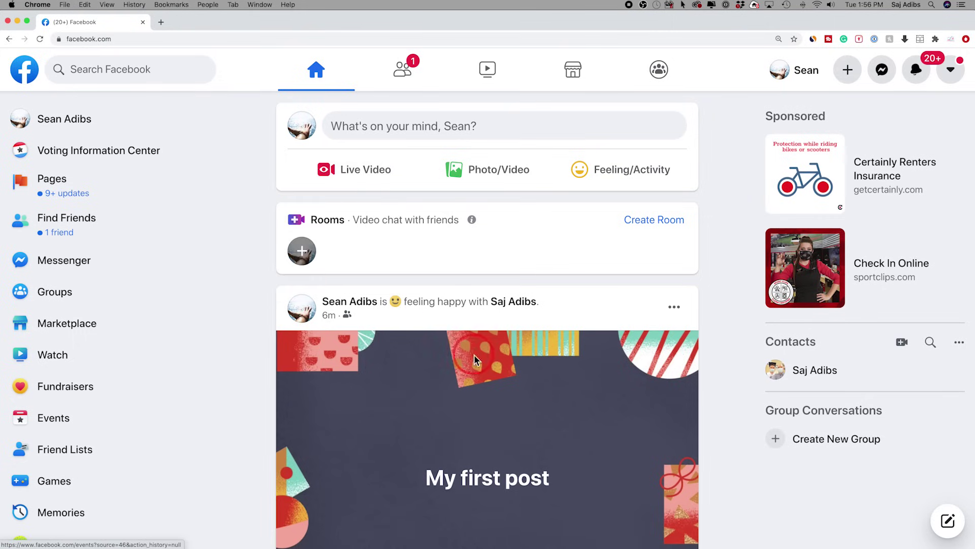
Step: Look over the "My first post" entry with its reactions and comments, and return to the start of the feed
scroll(488, 386, down, 3)
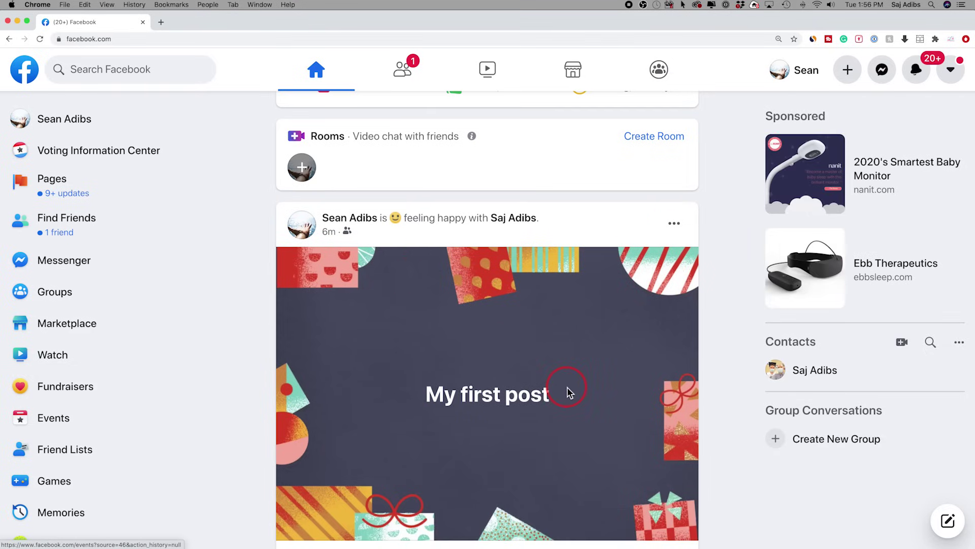
scroll(567, 386, down, 6)
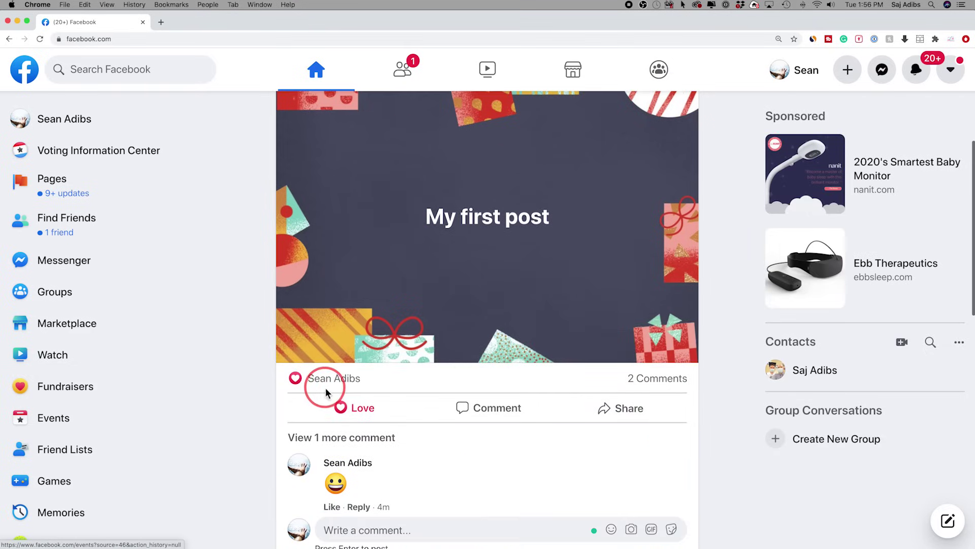
scroll(501, 407, down, 5)
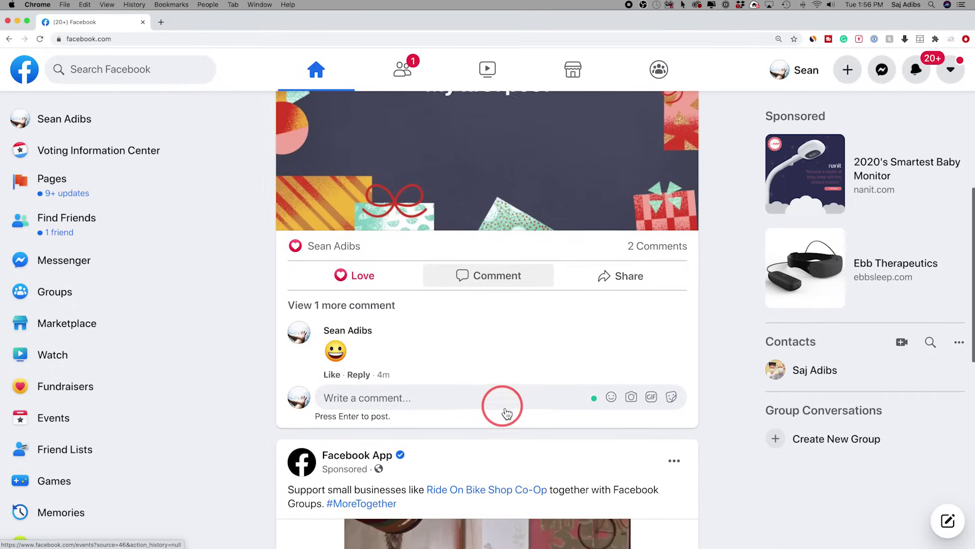
scroll(500, 405, up, 12)
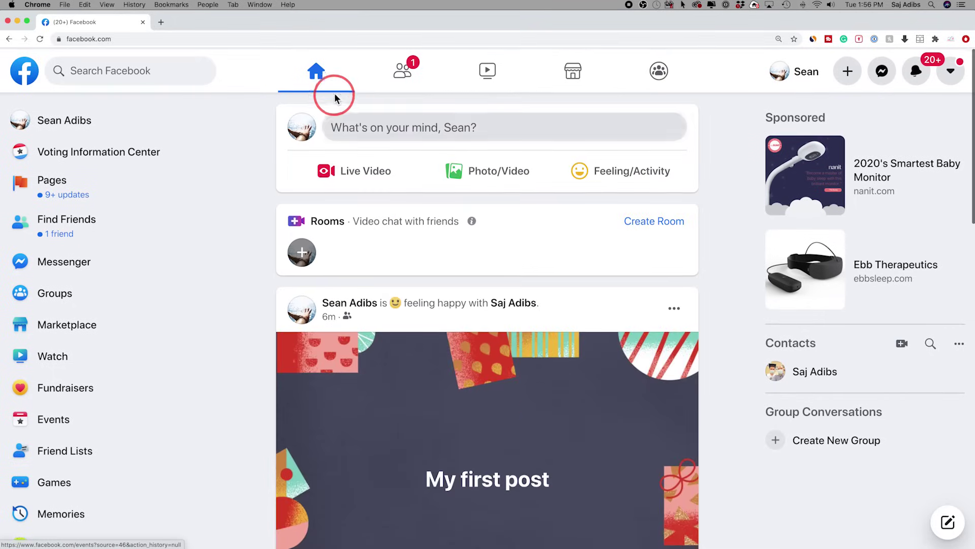